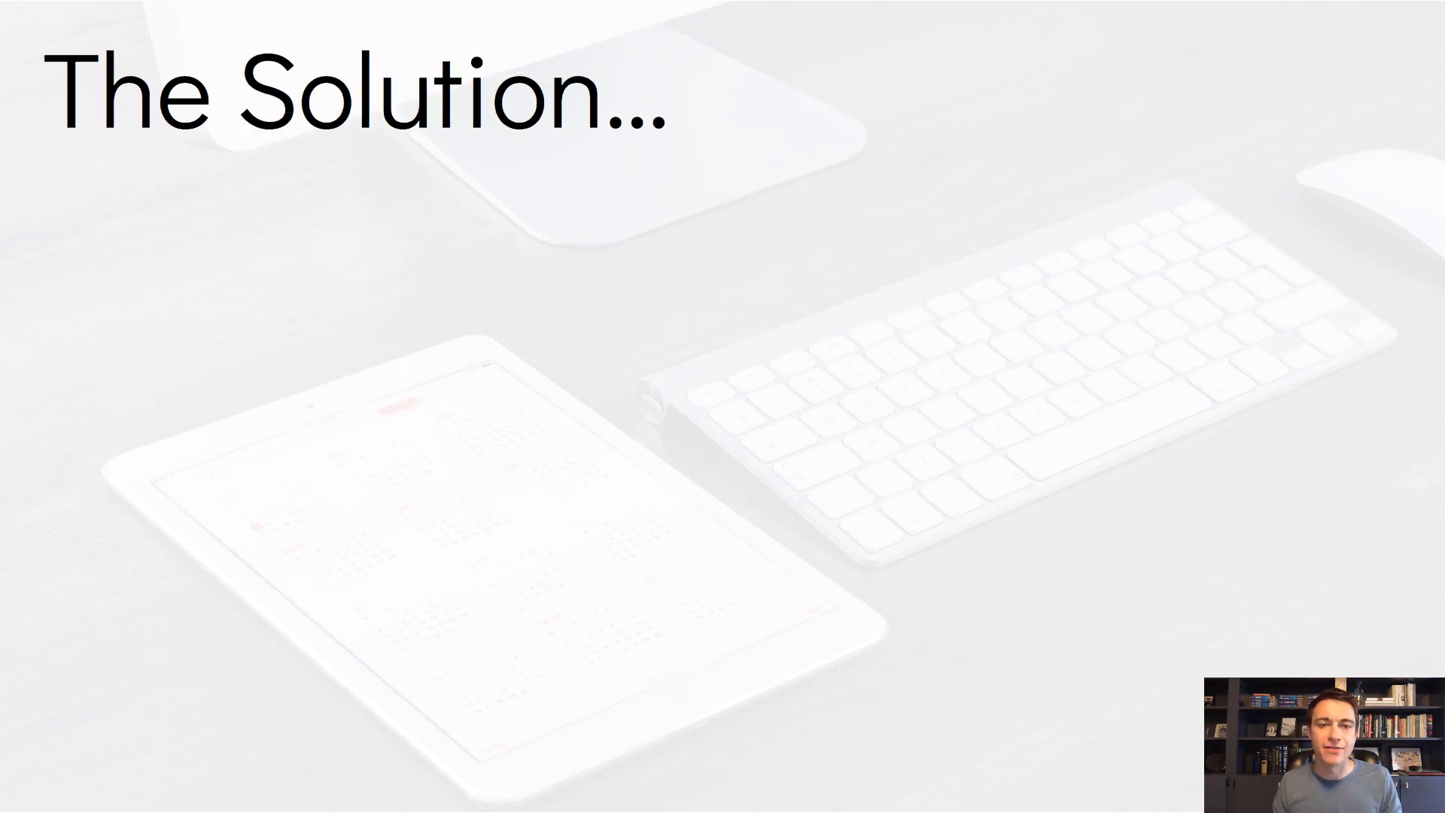
key(Right)
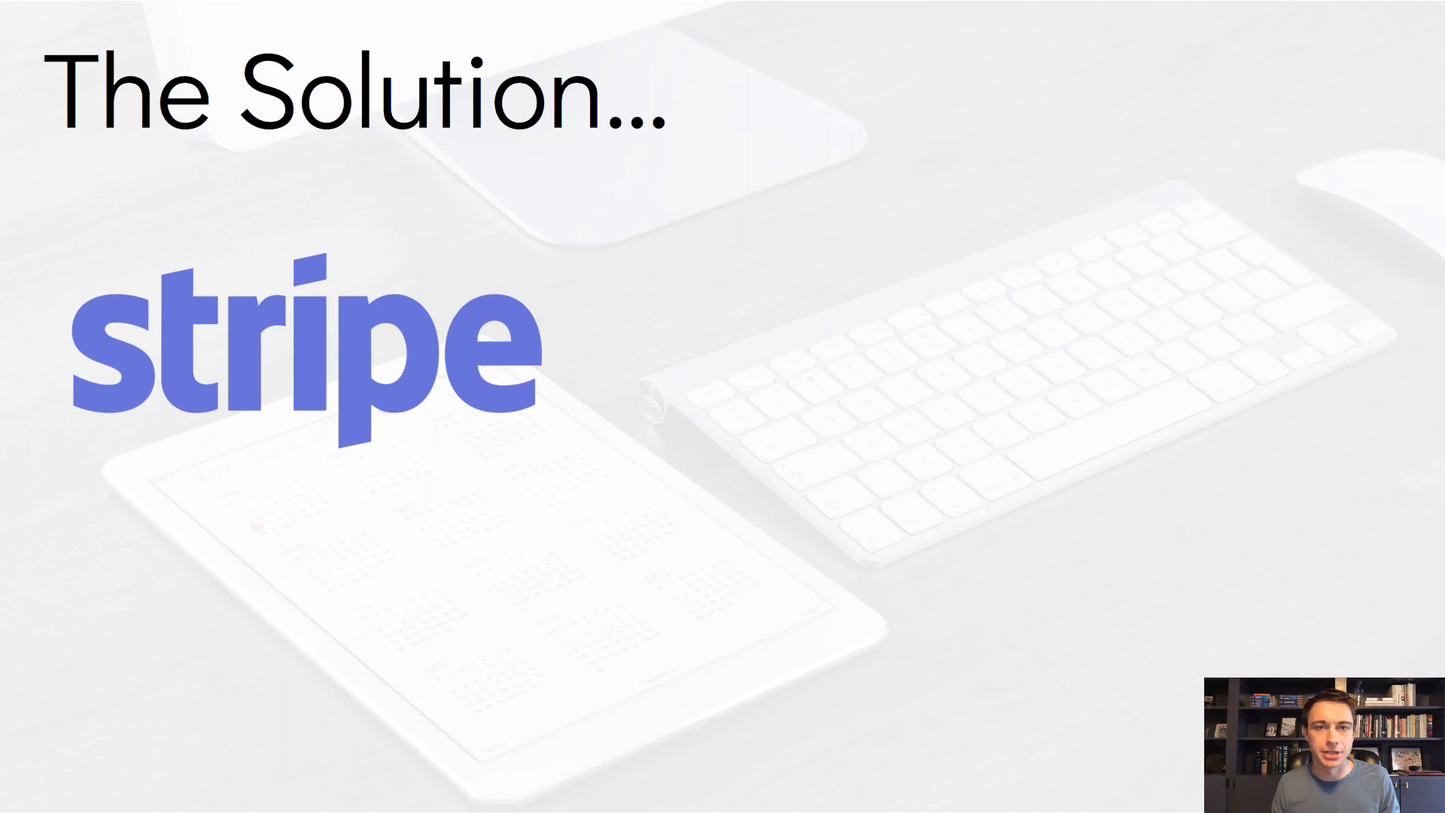
- Advance to The Solution slide and reveal the next build beside the Stripe logo
key(Right)
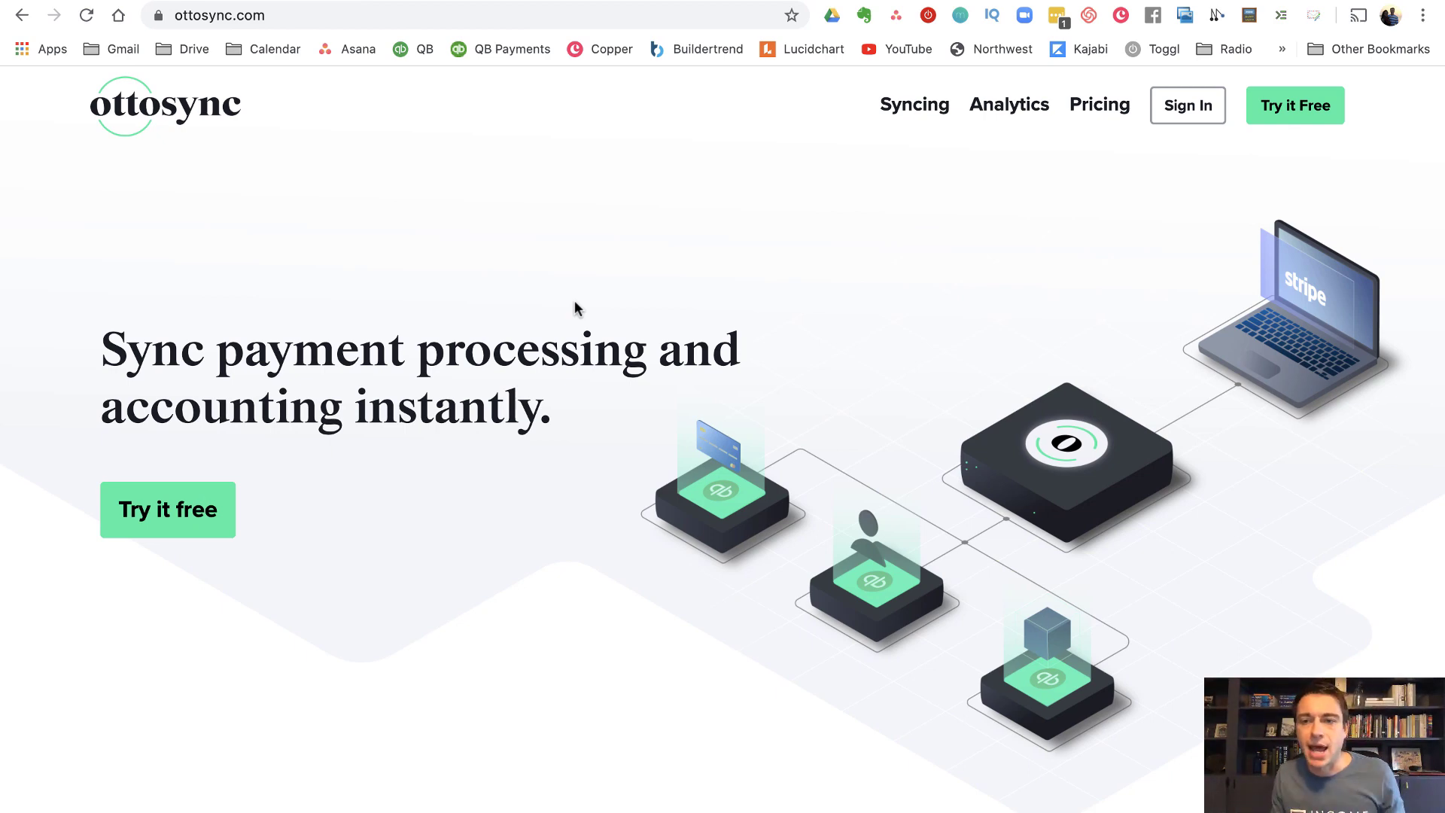
- Sign in to Ottosync using the saved account credentials
click(1193, 109)
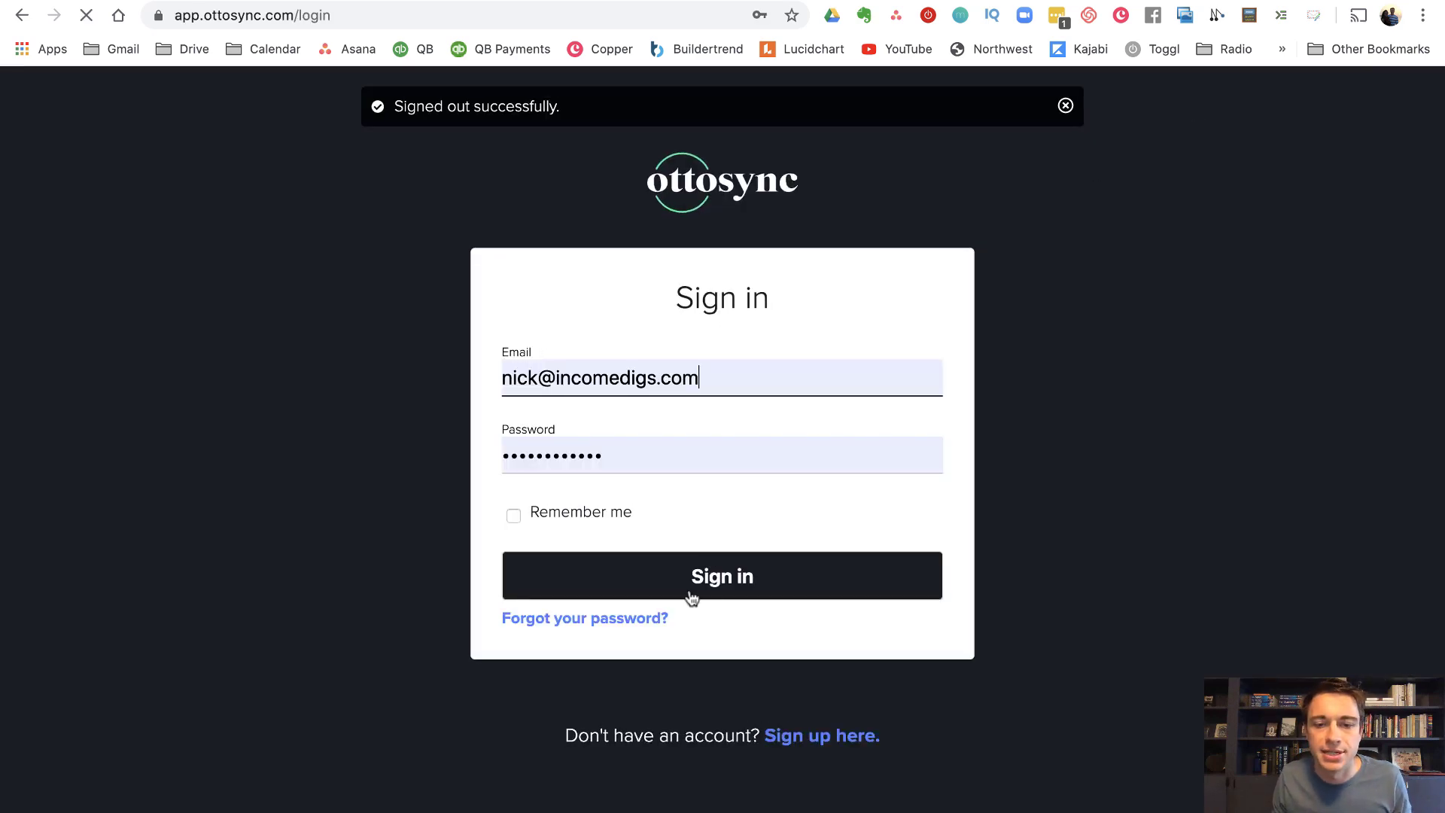
click(699, 590)
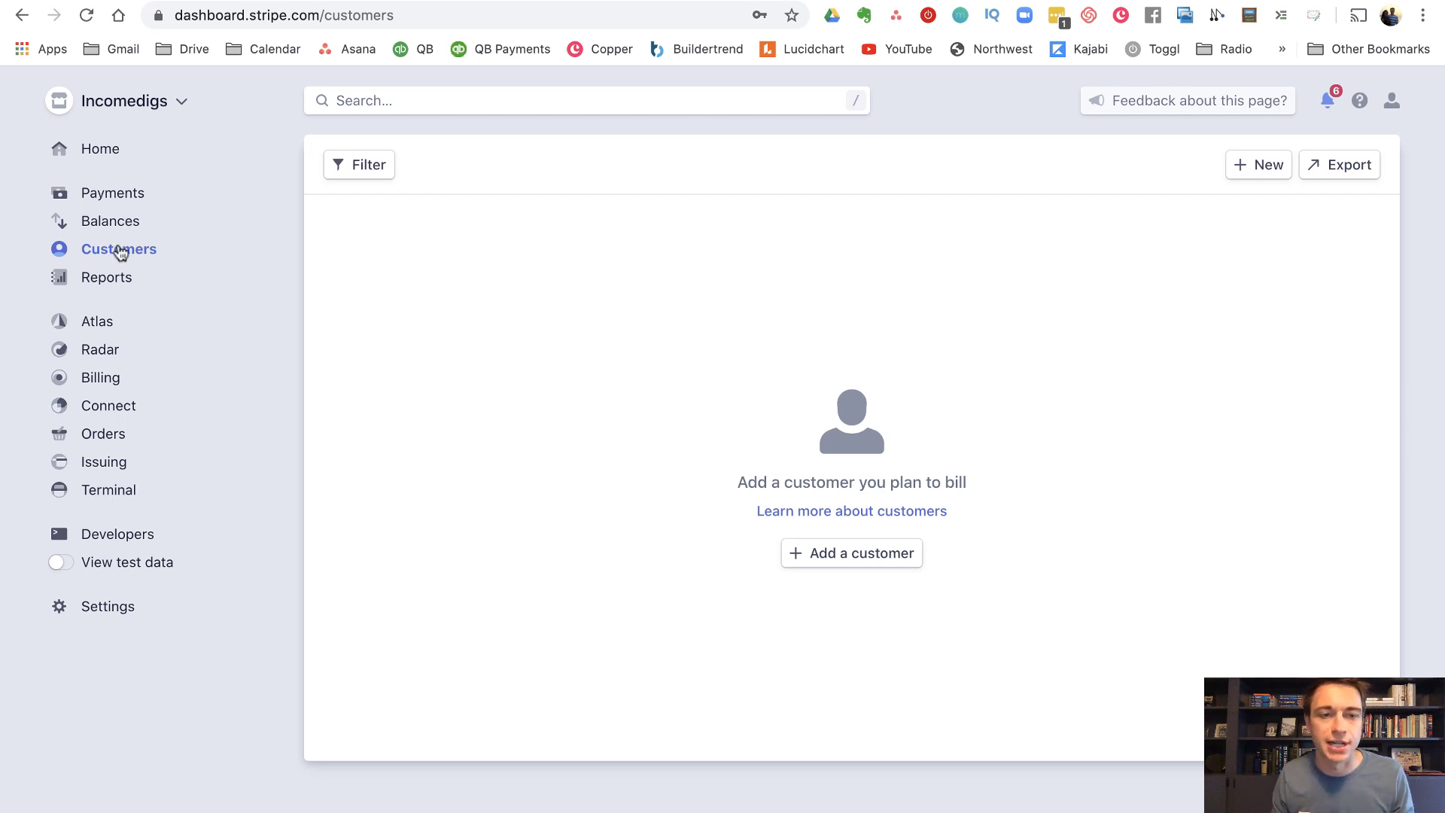
- Check Stripe's Billing Subscriptions list is empty, then return to the Ottosync dashboard
click(96, 377)
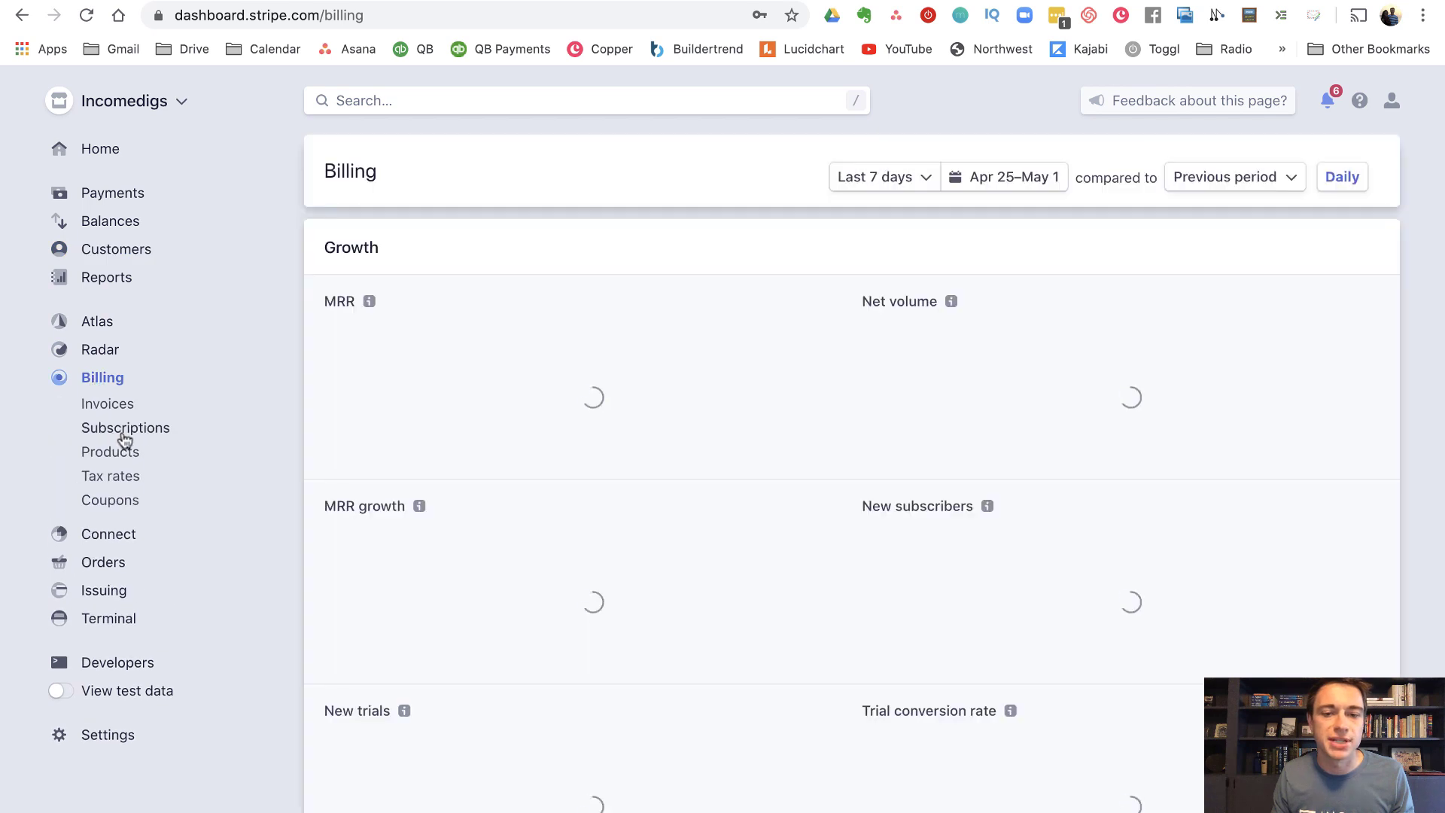
click(125, 437)
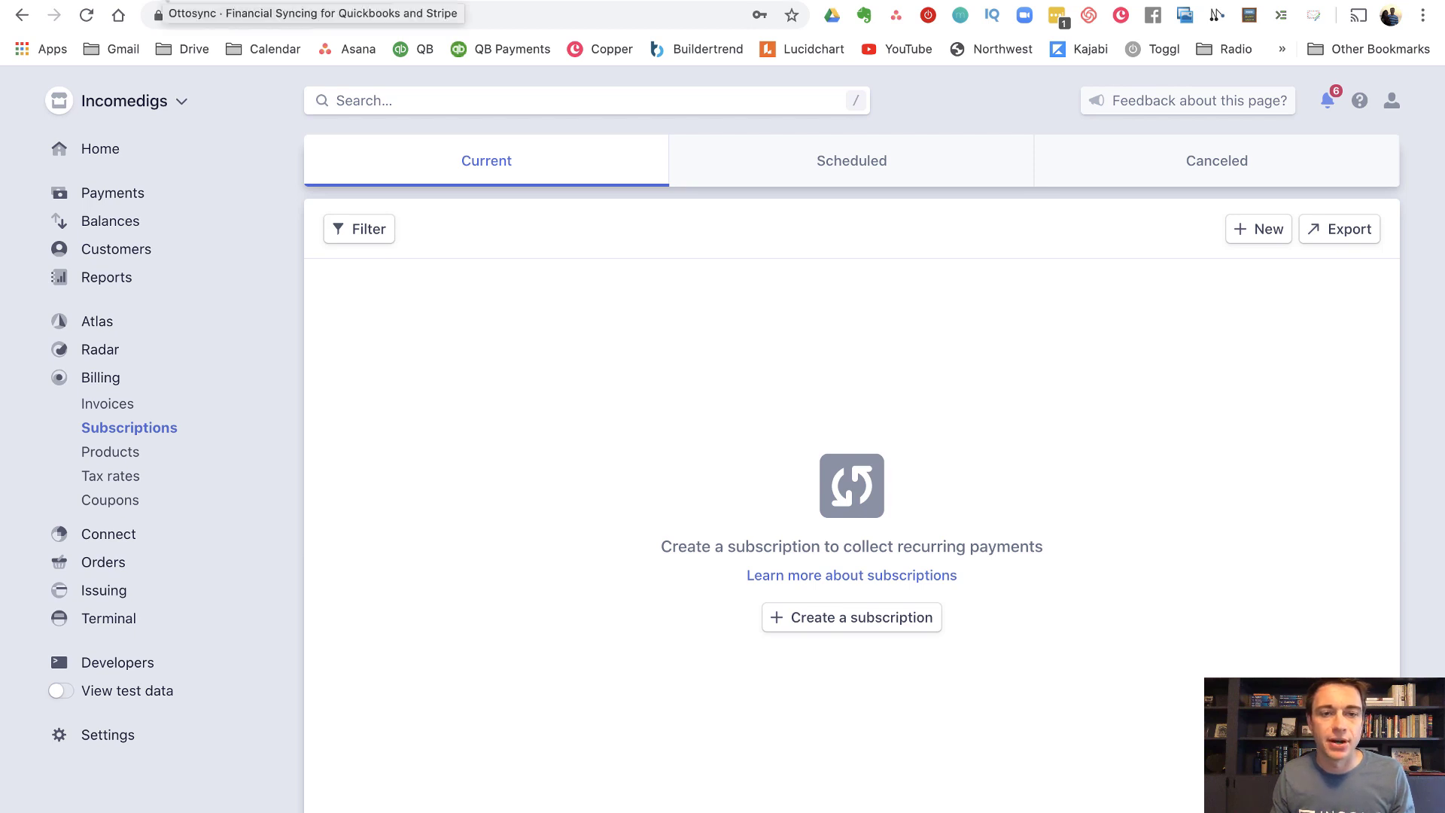
click(167, 1)
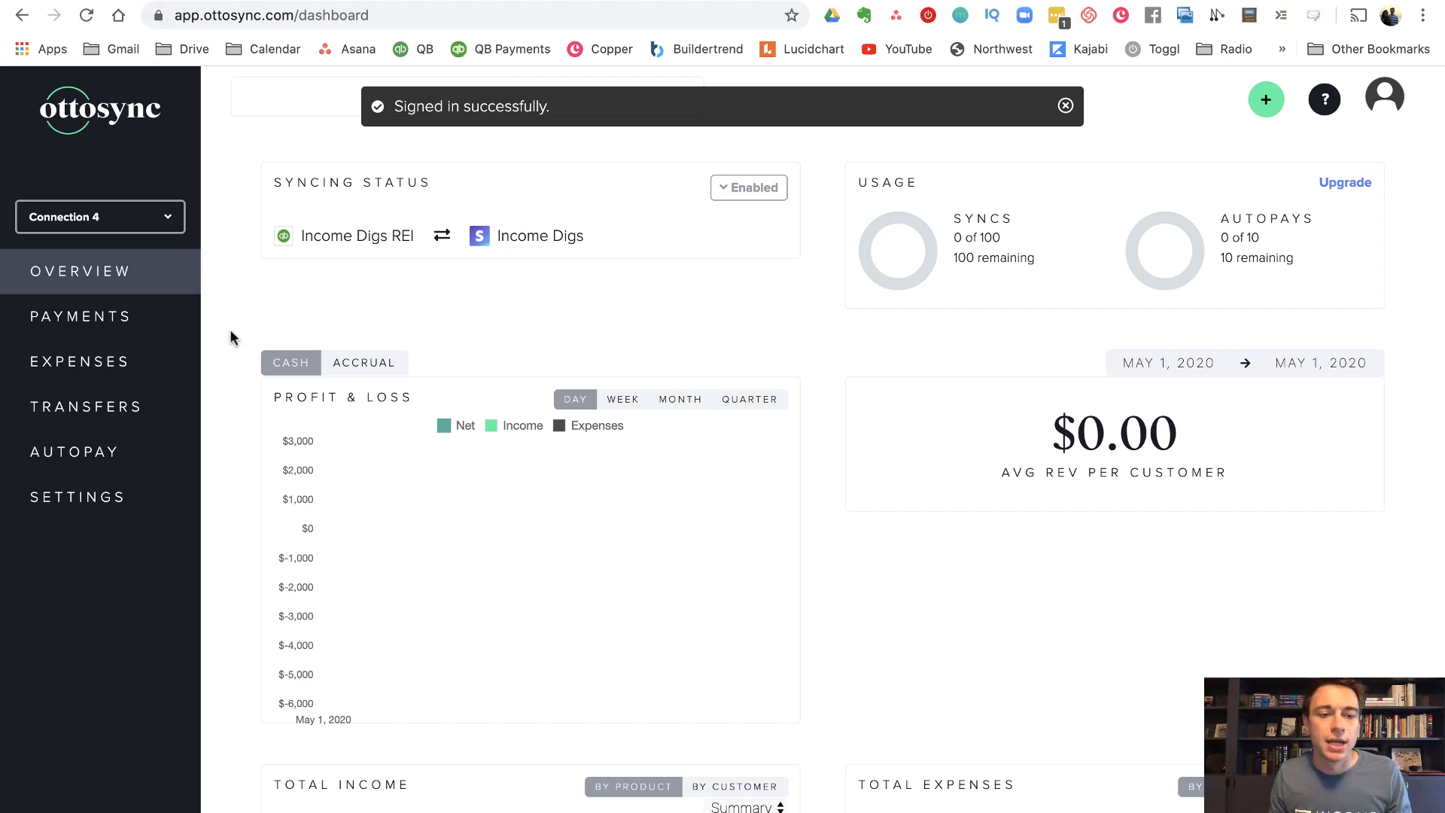
- Open the Ottosync Autopay list
click(89, 459)
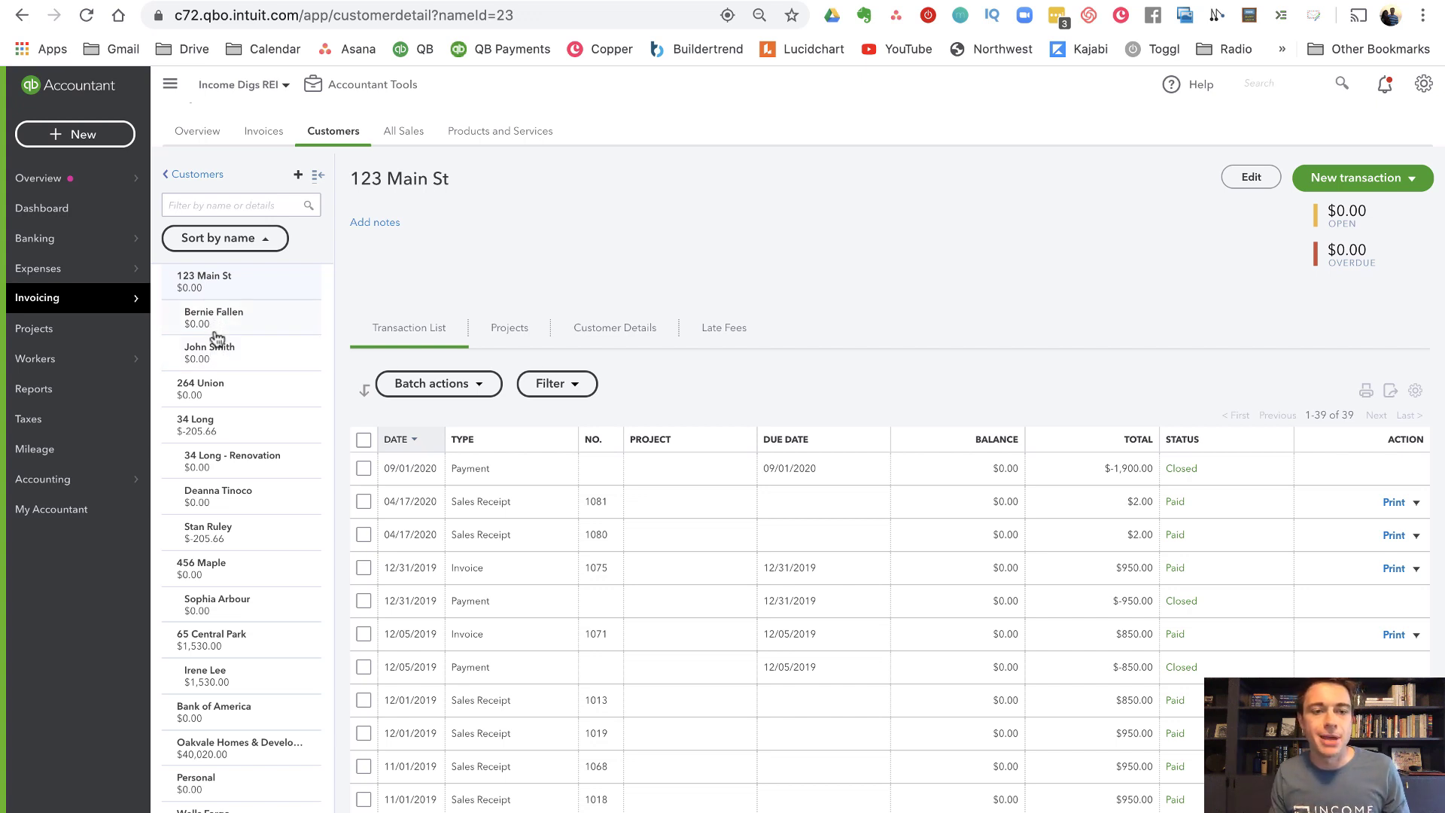
click(1365, 188)
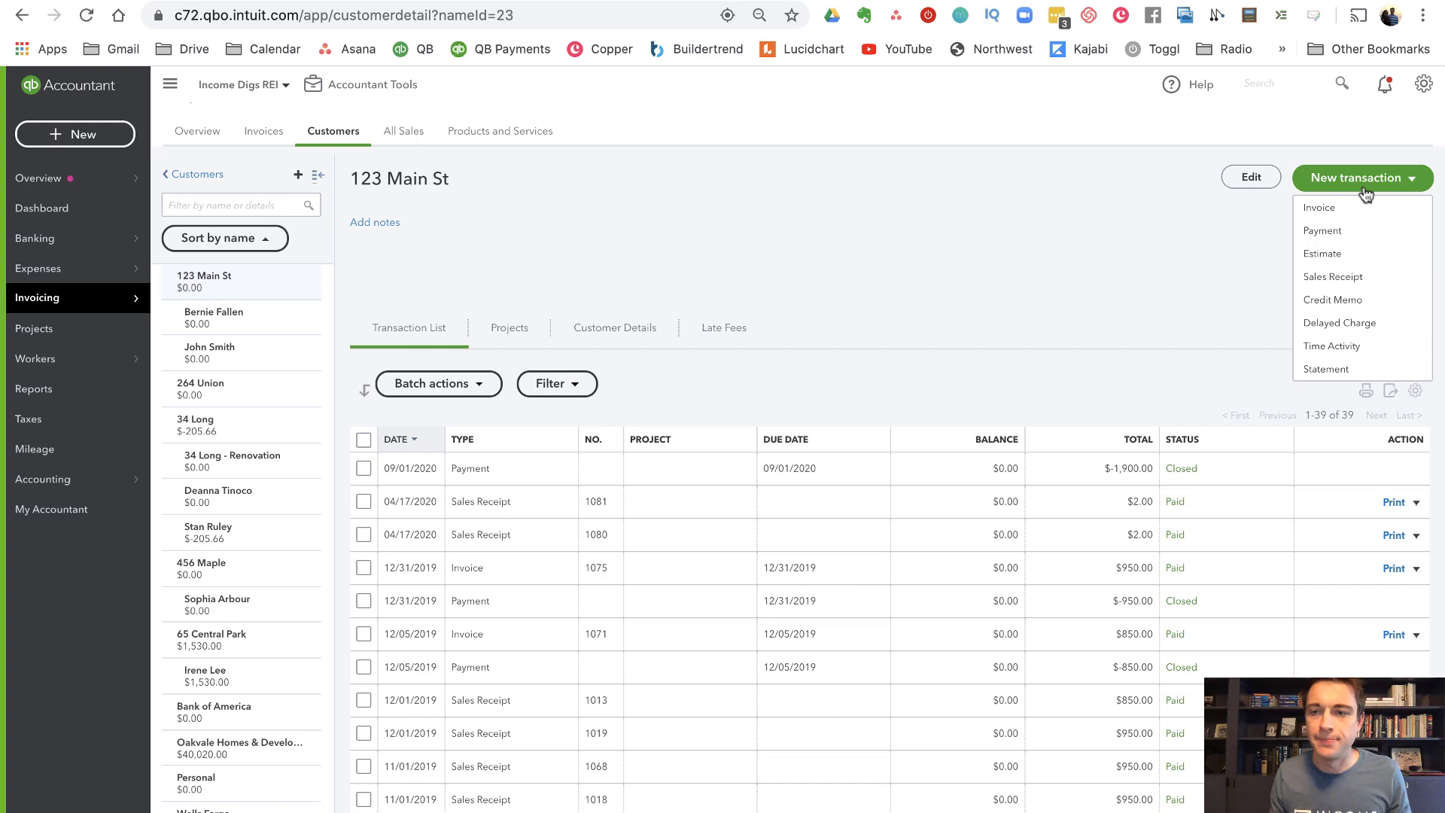
click(1029, 248)
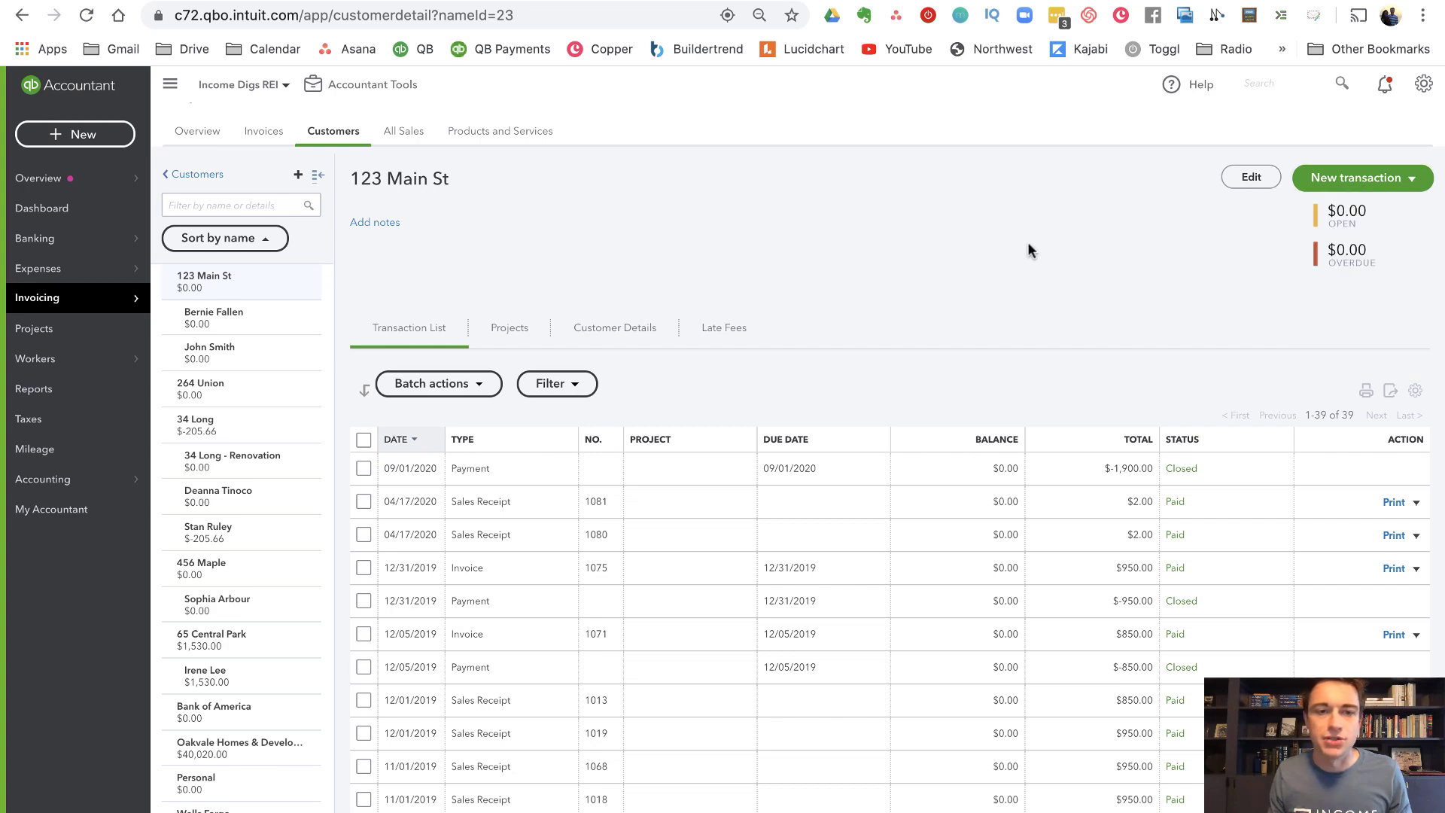
- Add a new QuickBooks customer with the tenant's display name and e-mail address
click(298, 175)
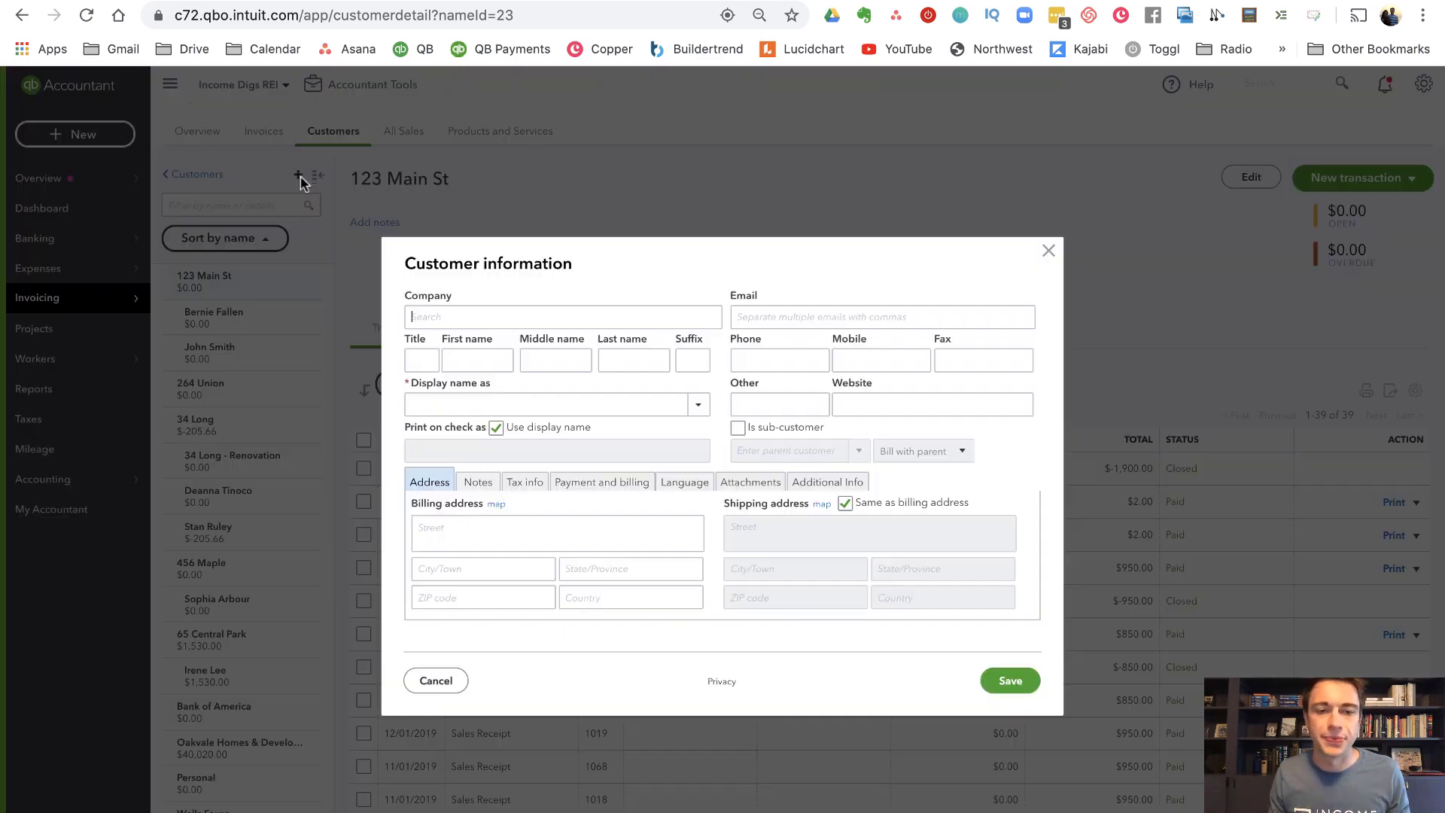
click(461, 403)
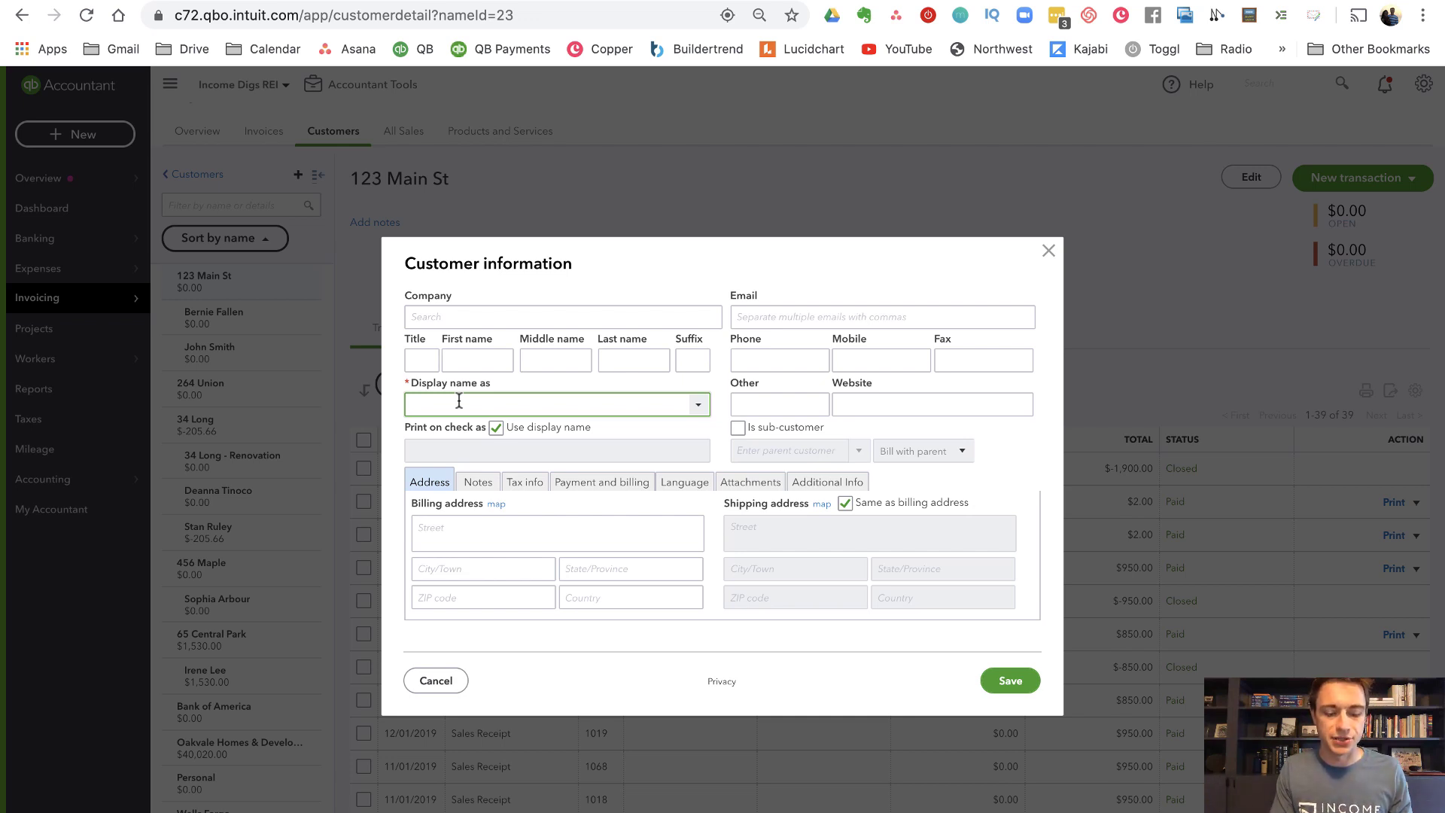
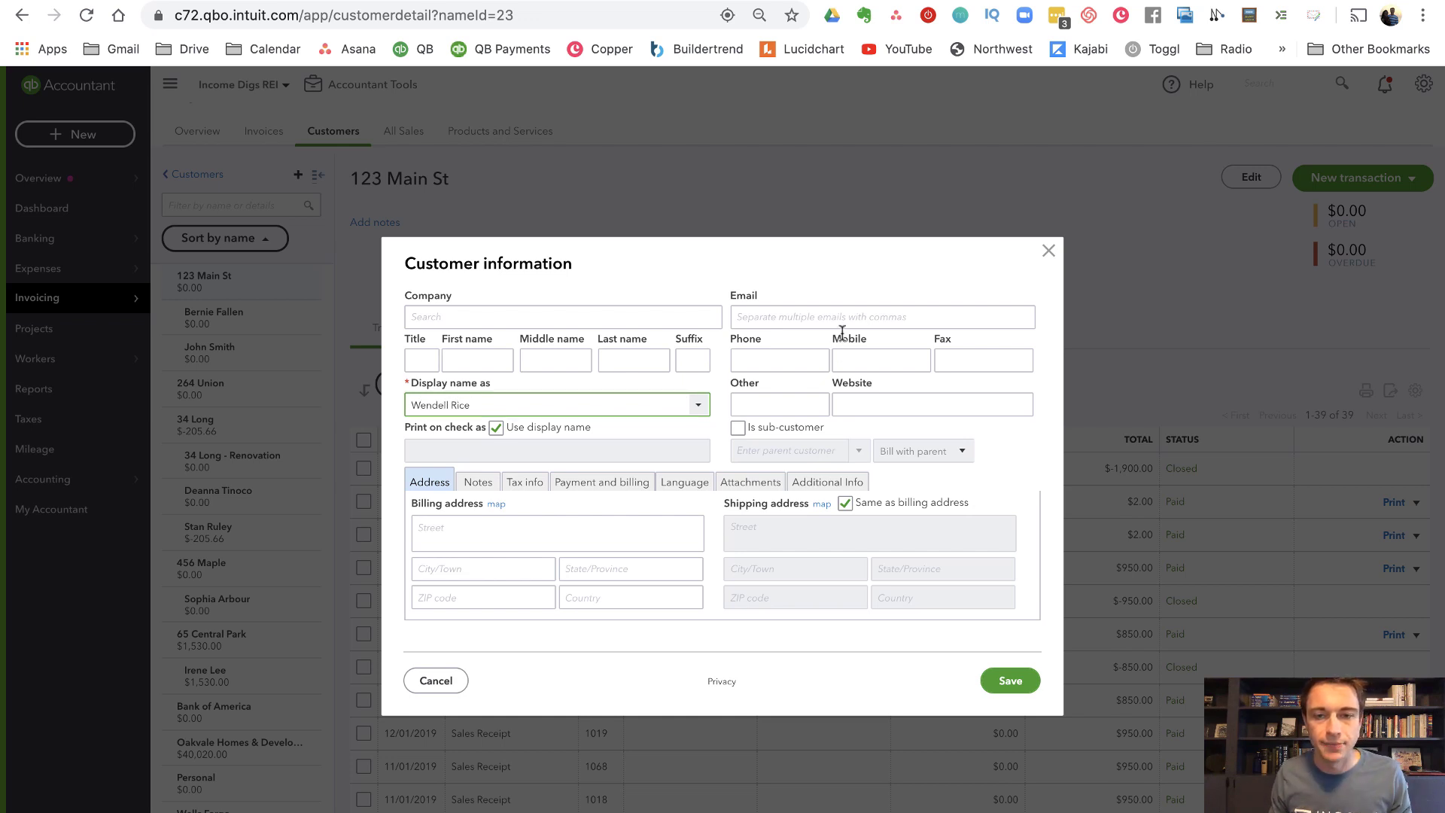
click(839, 317)
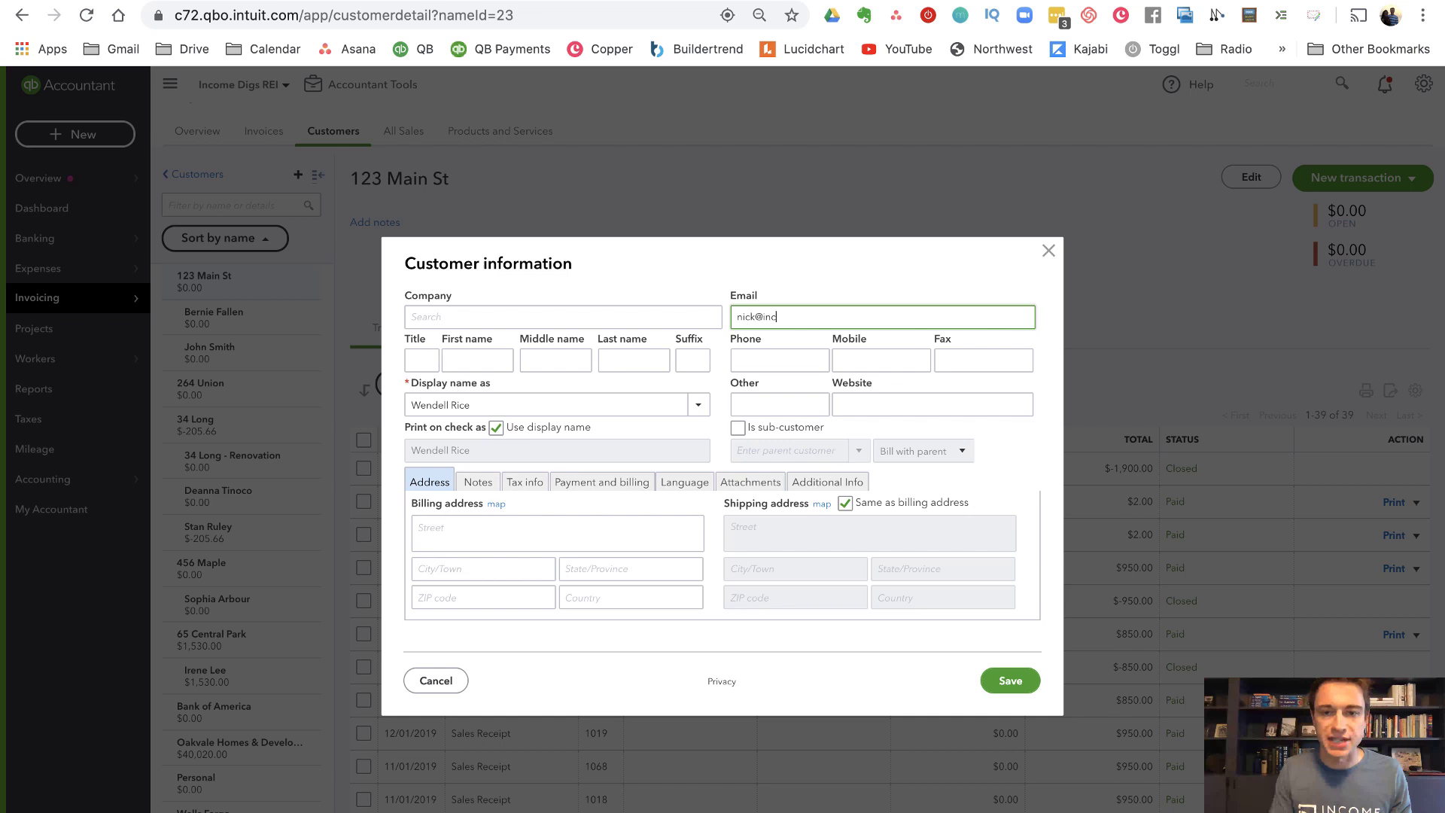
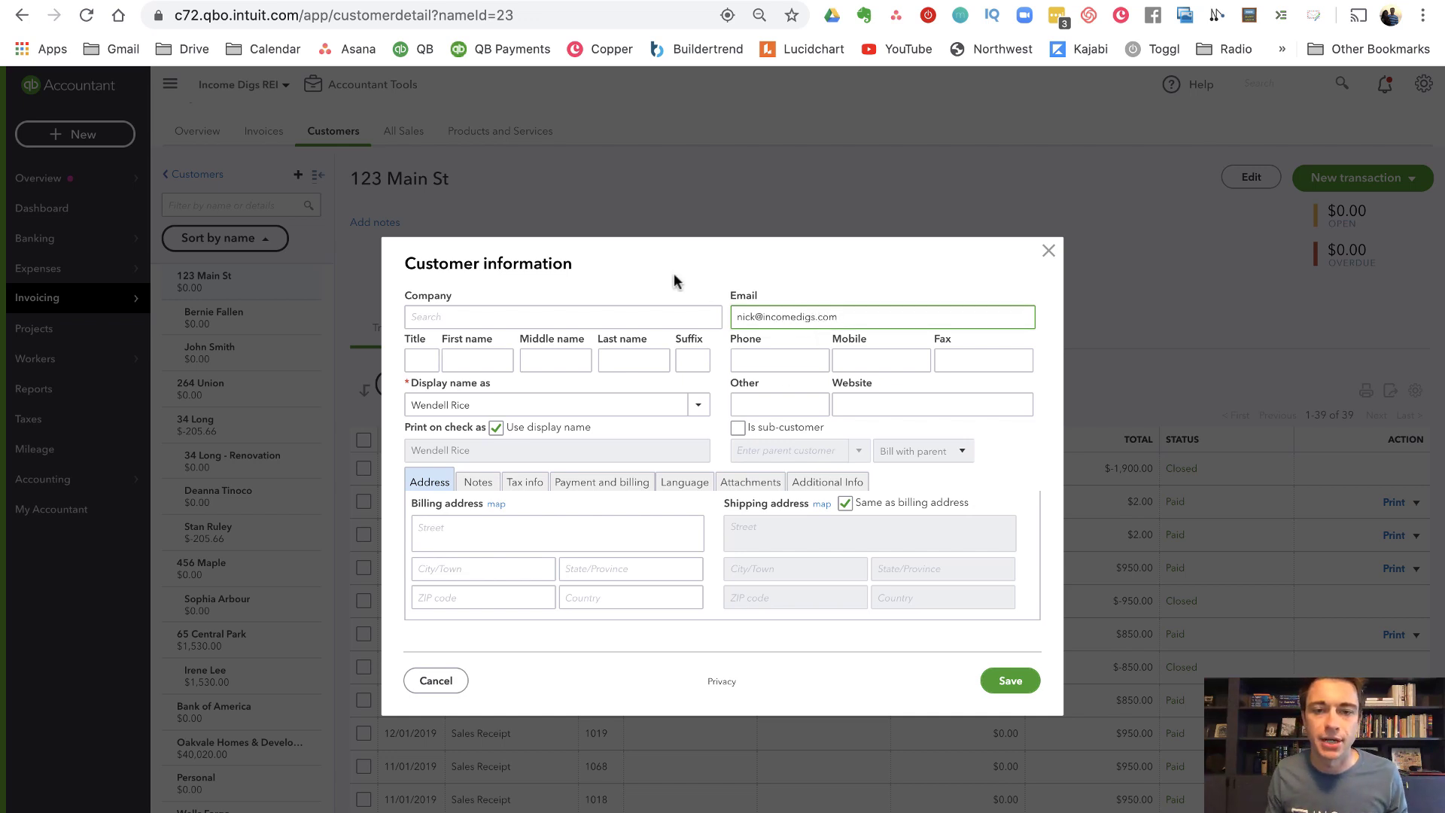
click(863, 772)
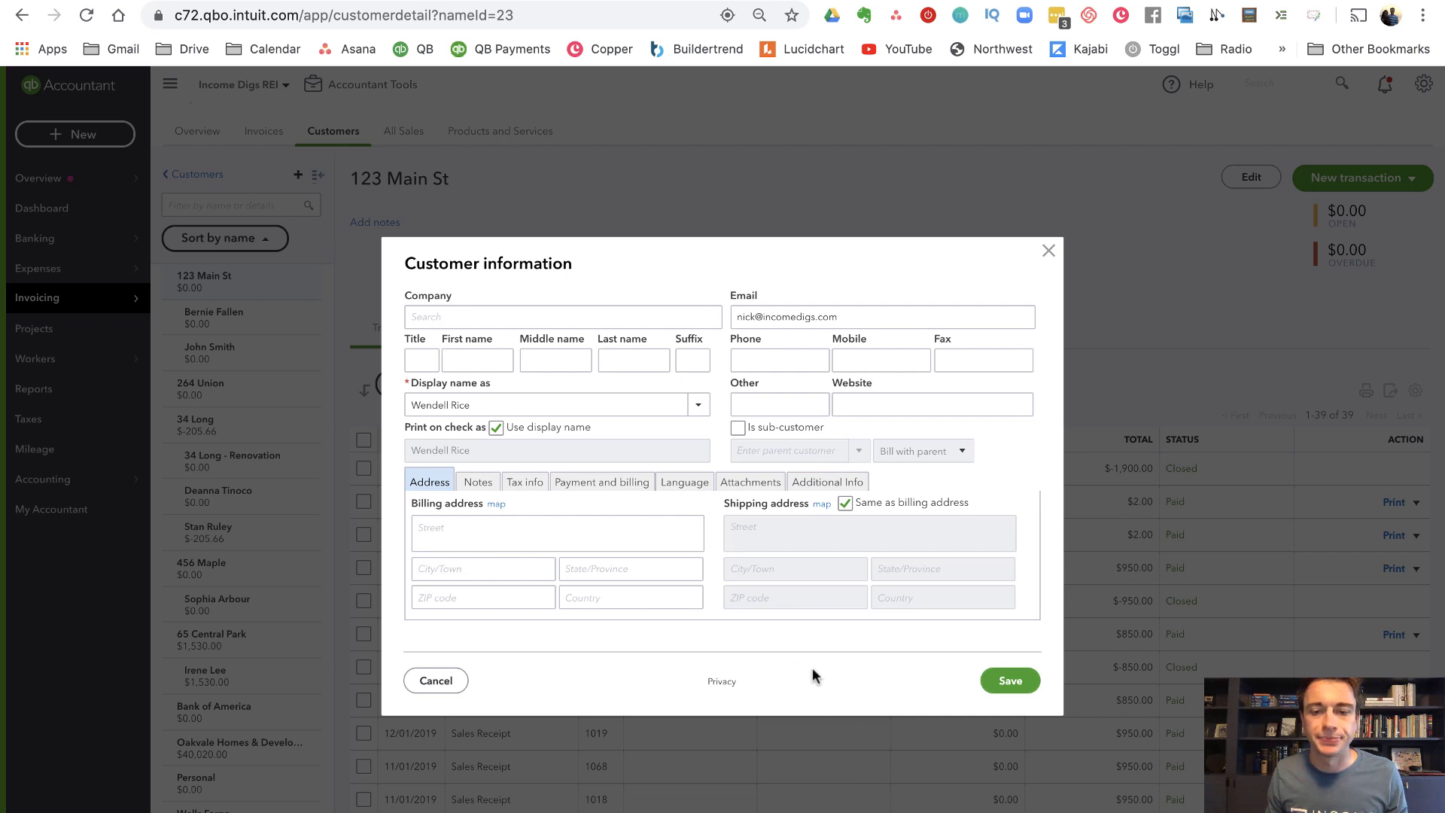
- Make the new customer a sub-customer of 123 Main St and save it
click(738, 427)
click(783, 454)
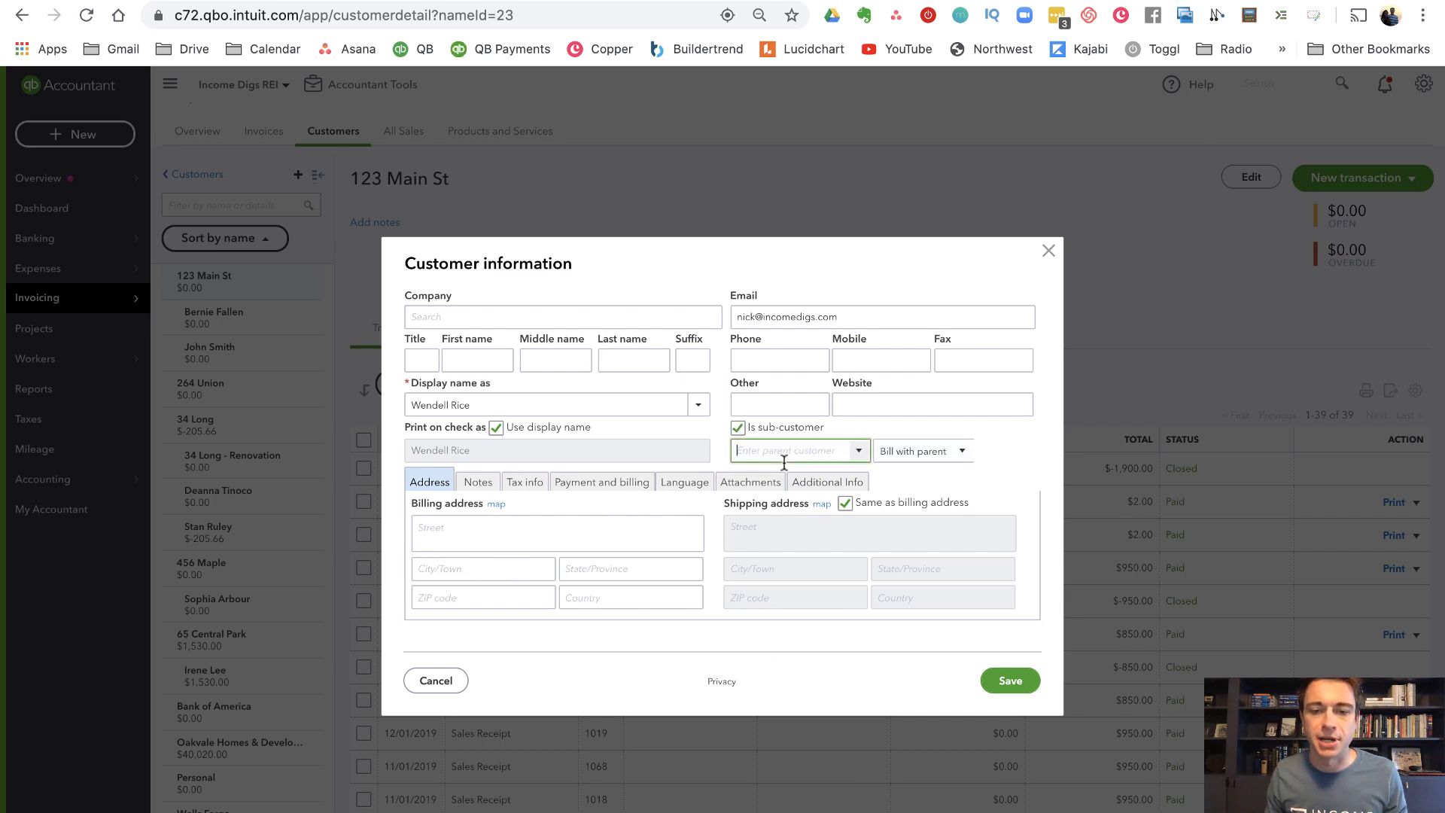
text(123 Main St)
click(764, 478)
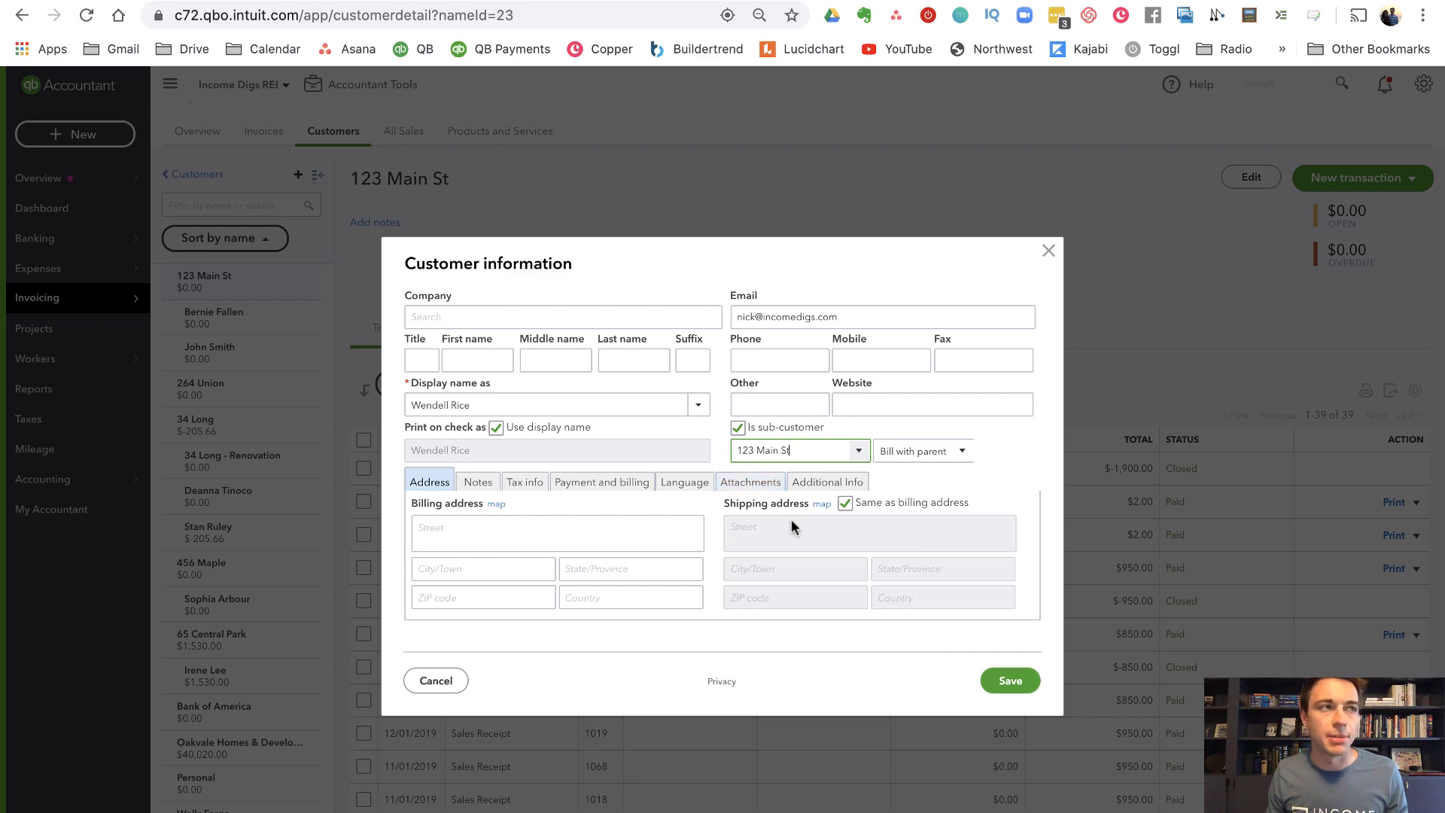
click(1010, 683)
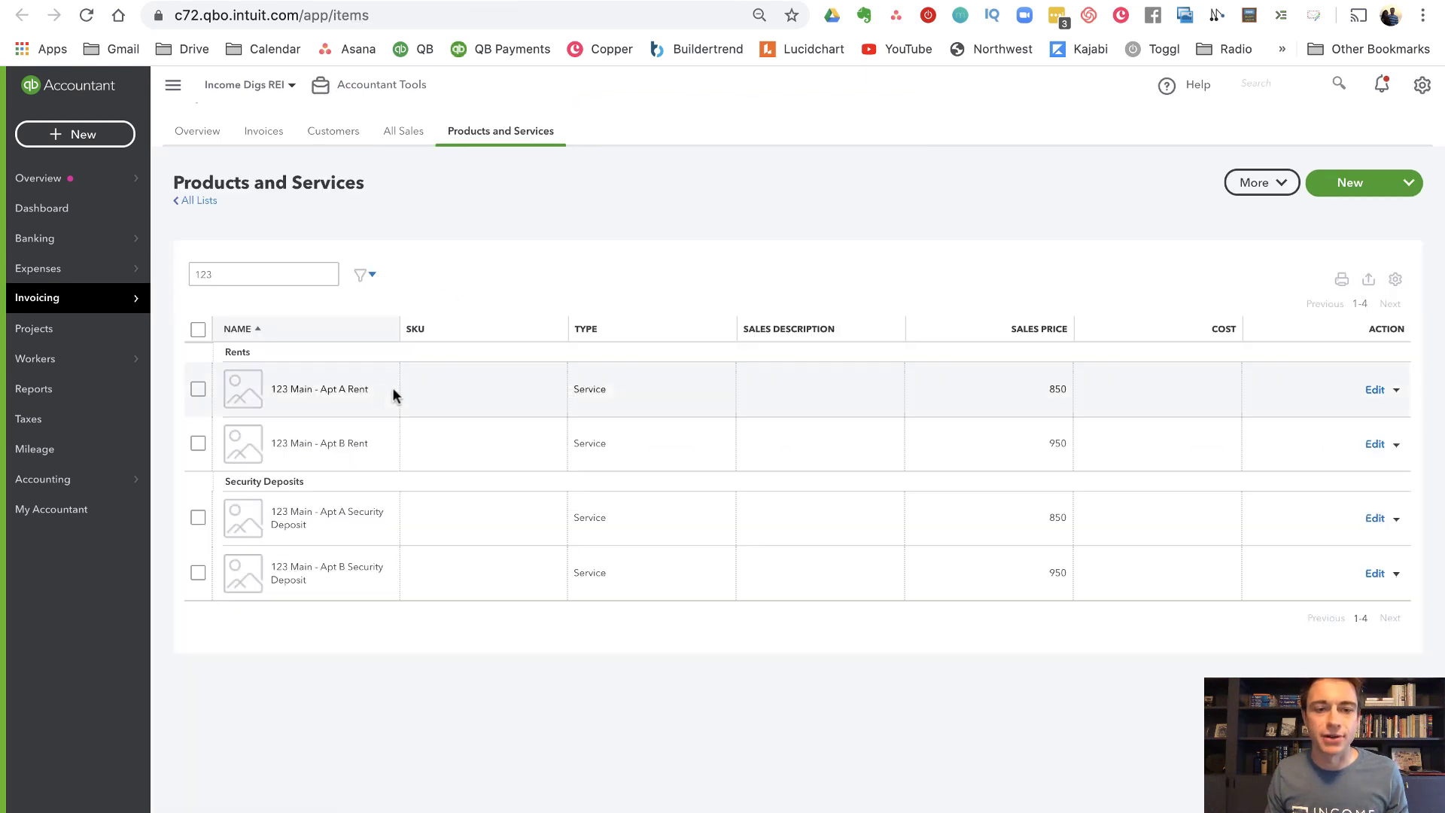
- Select the 123 Main - Apt A Rent item name, then load the Chart of Accounts page
drag(332, 392, 269, 386)
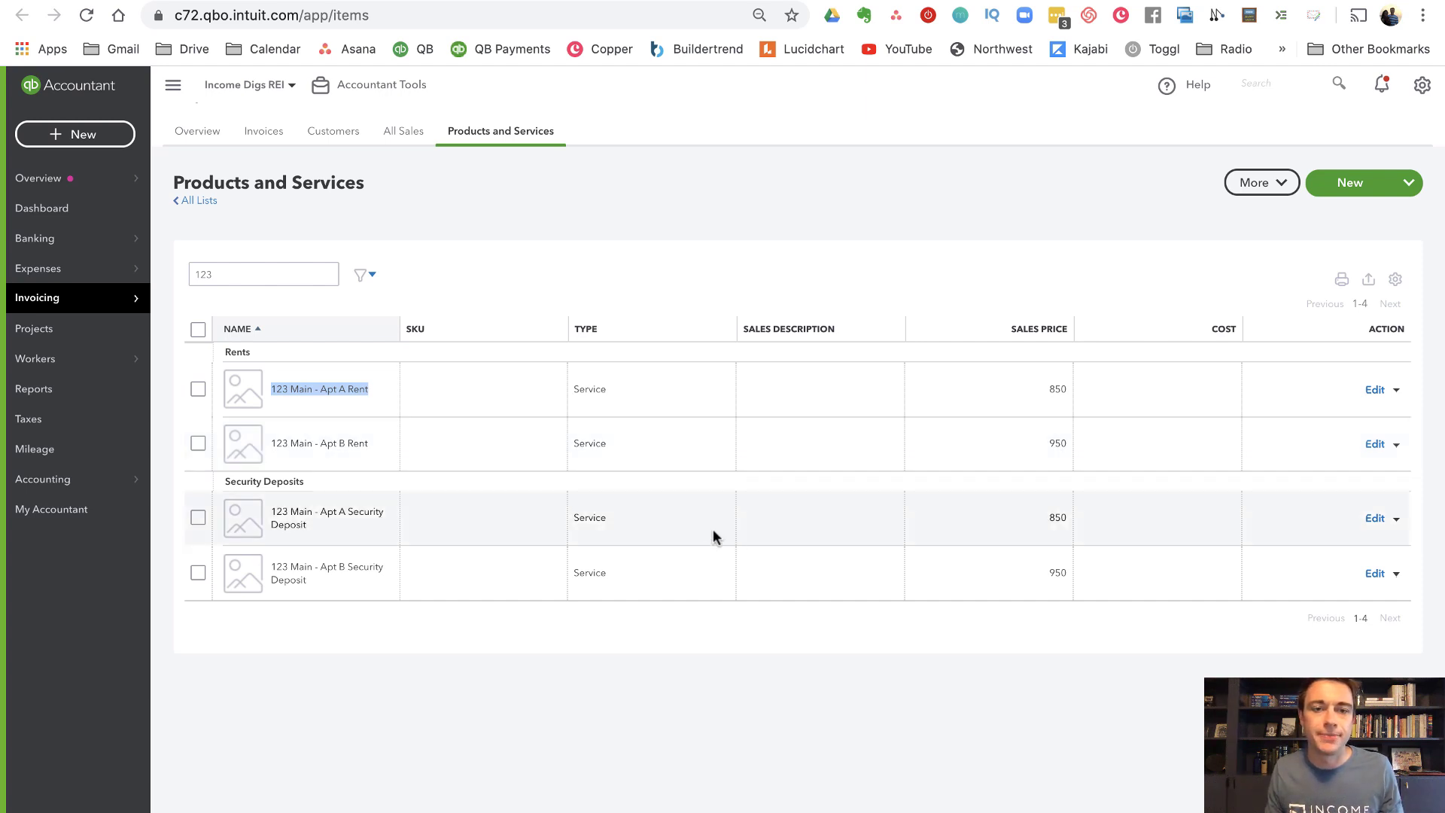
click(564, 16)
text(c72.qbo.intuit.com/app/chartofaccounts)
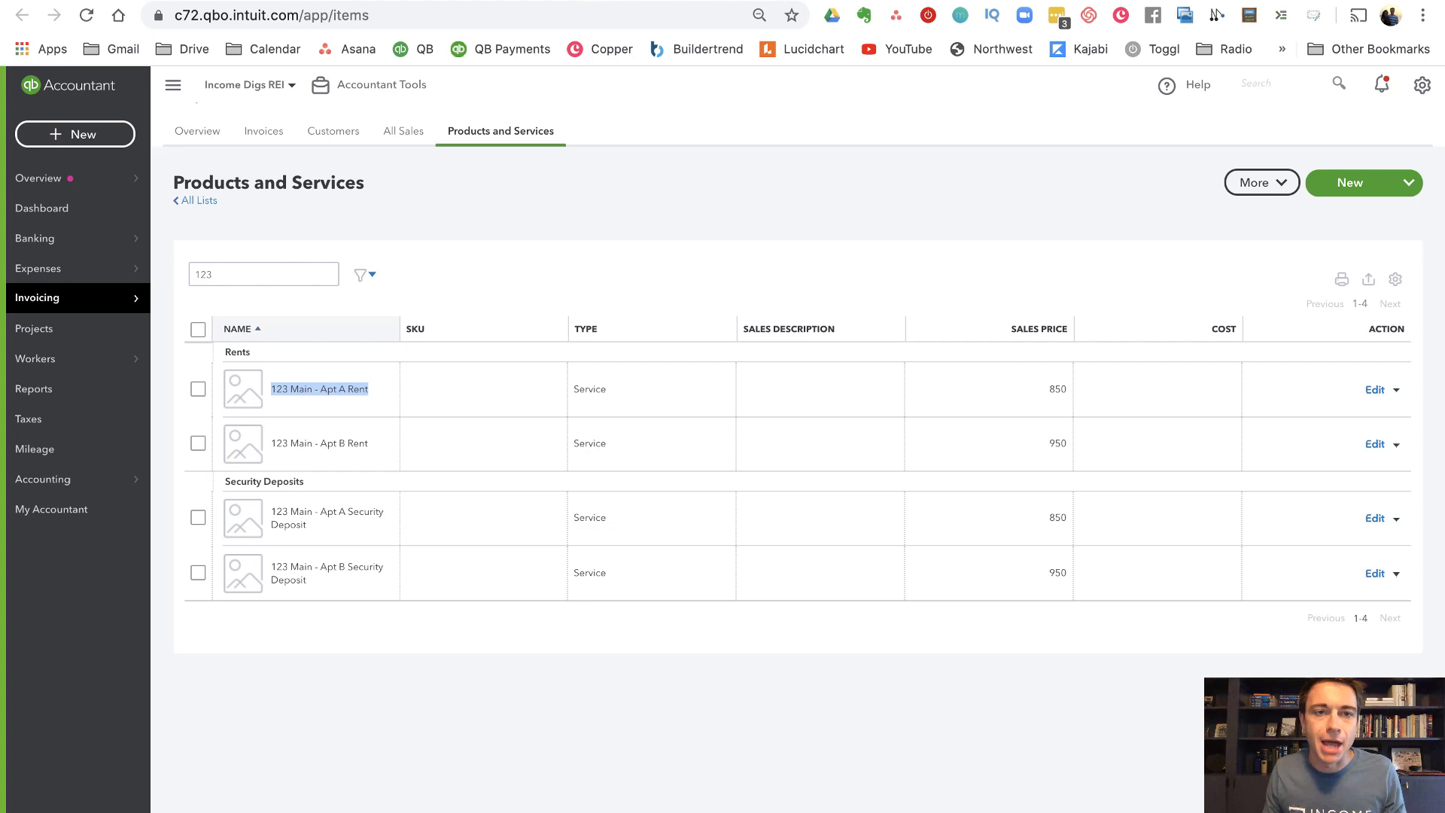
key(Return)
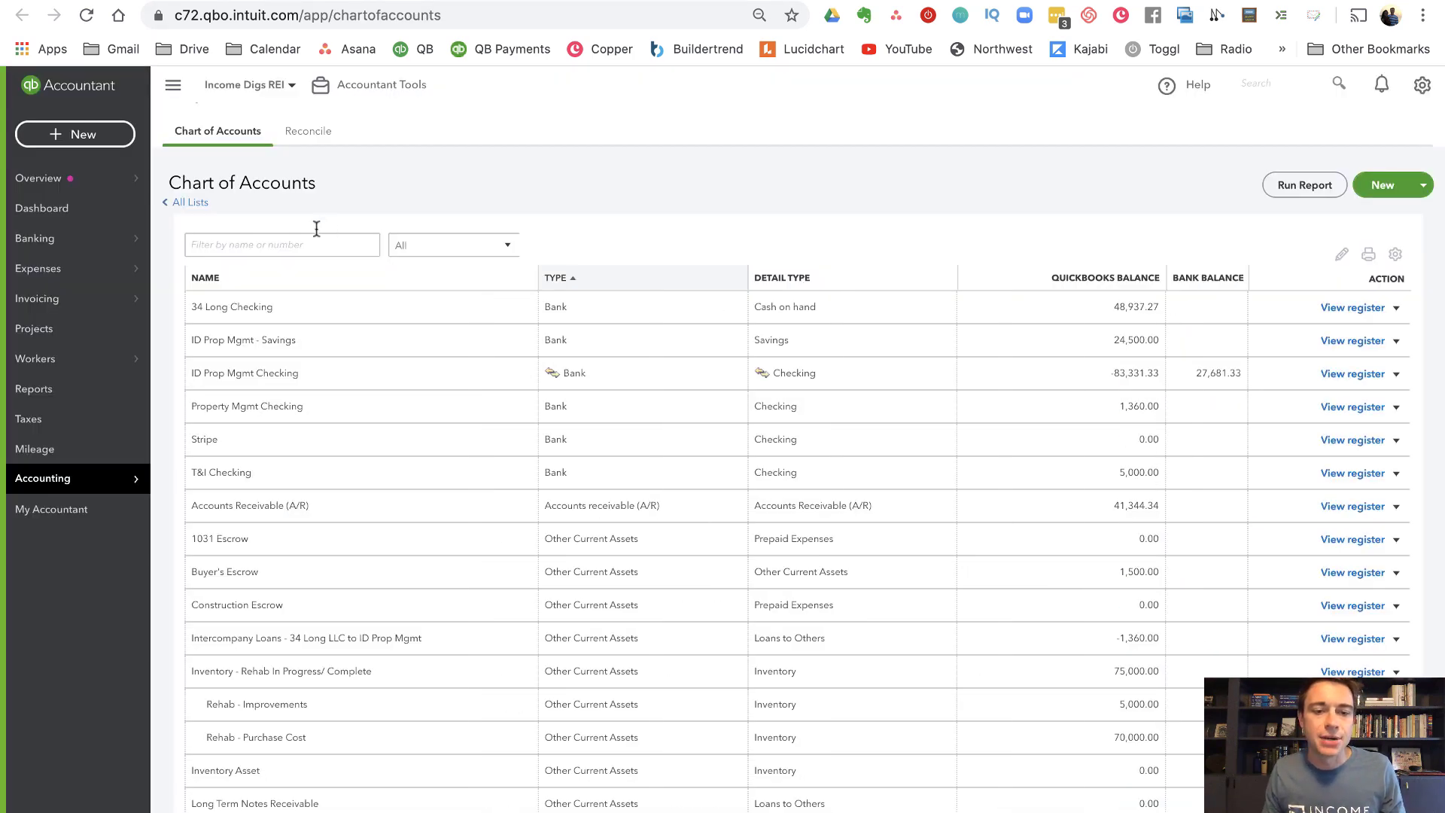
- Highlight the Stripe account's name and its Bank type in the Chart of Accounts
drag(219, 441, 188, 444)
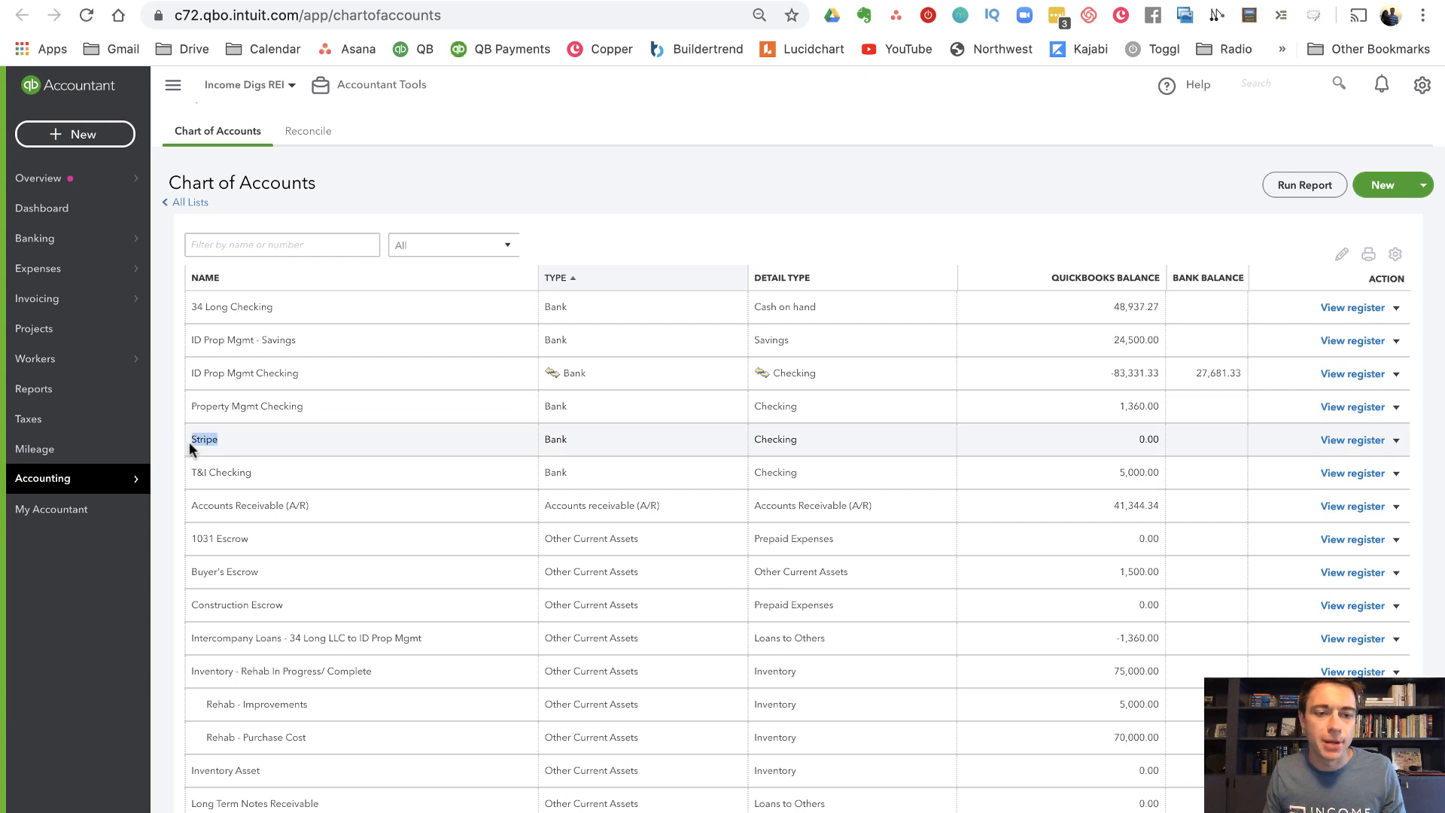
drag(580, 441, 550, 440)
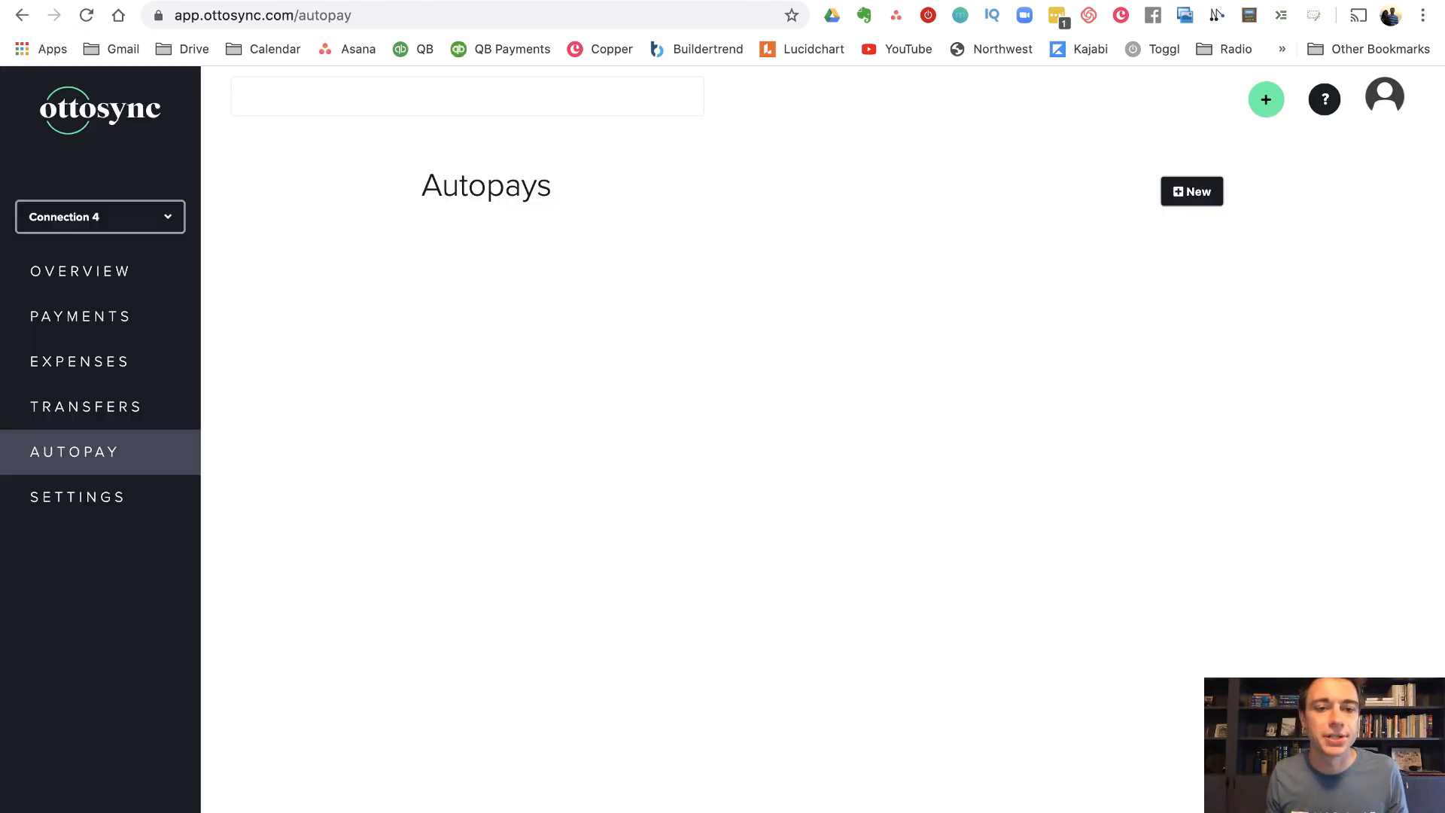
- Browse the Ottosync connection pages, then start a new autopay from the Autopays list
click(83, 503)
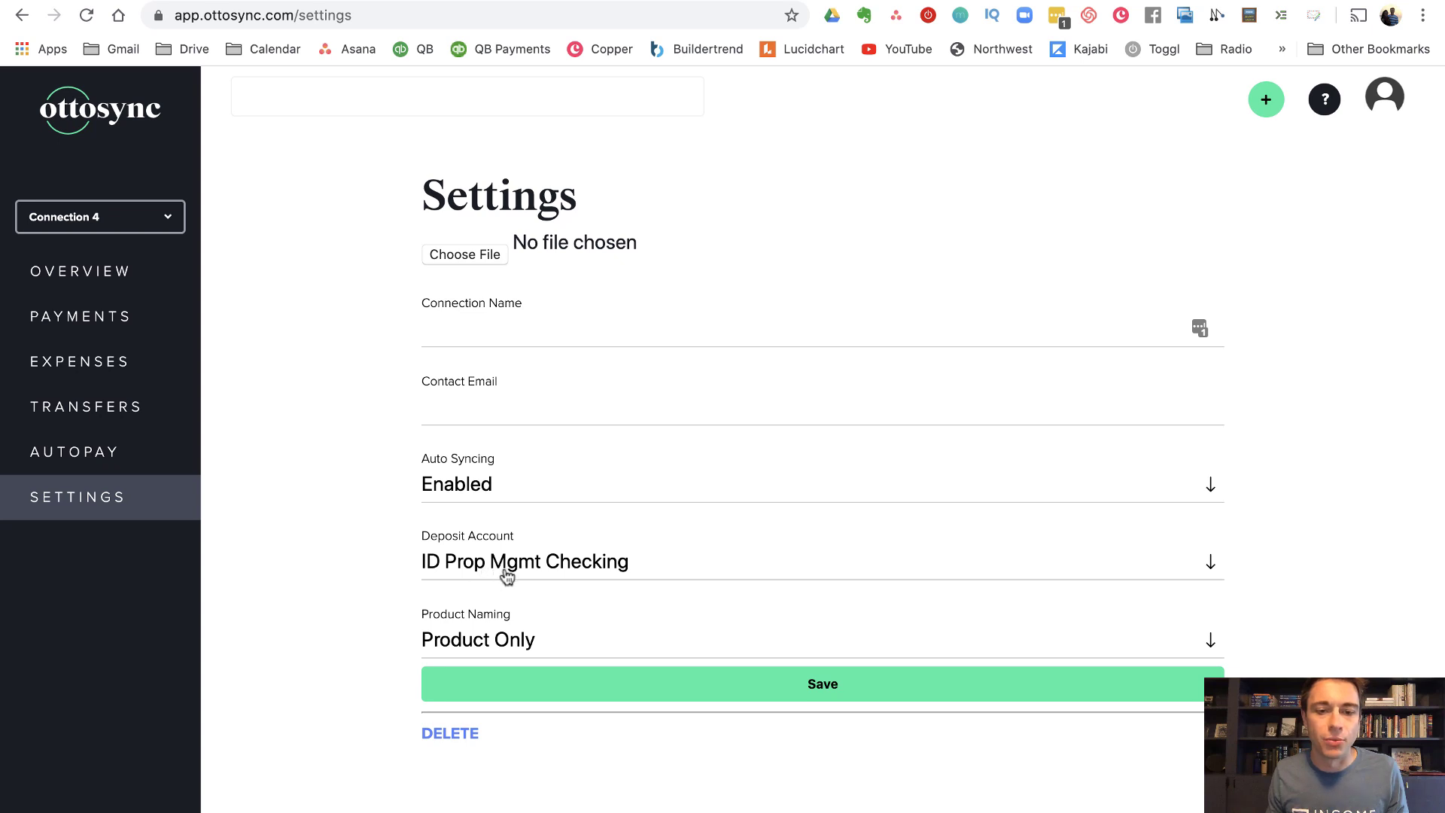
click(517, 332)
click(131, 219)
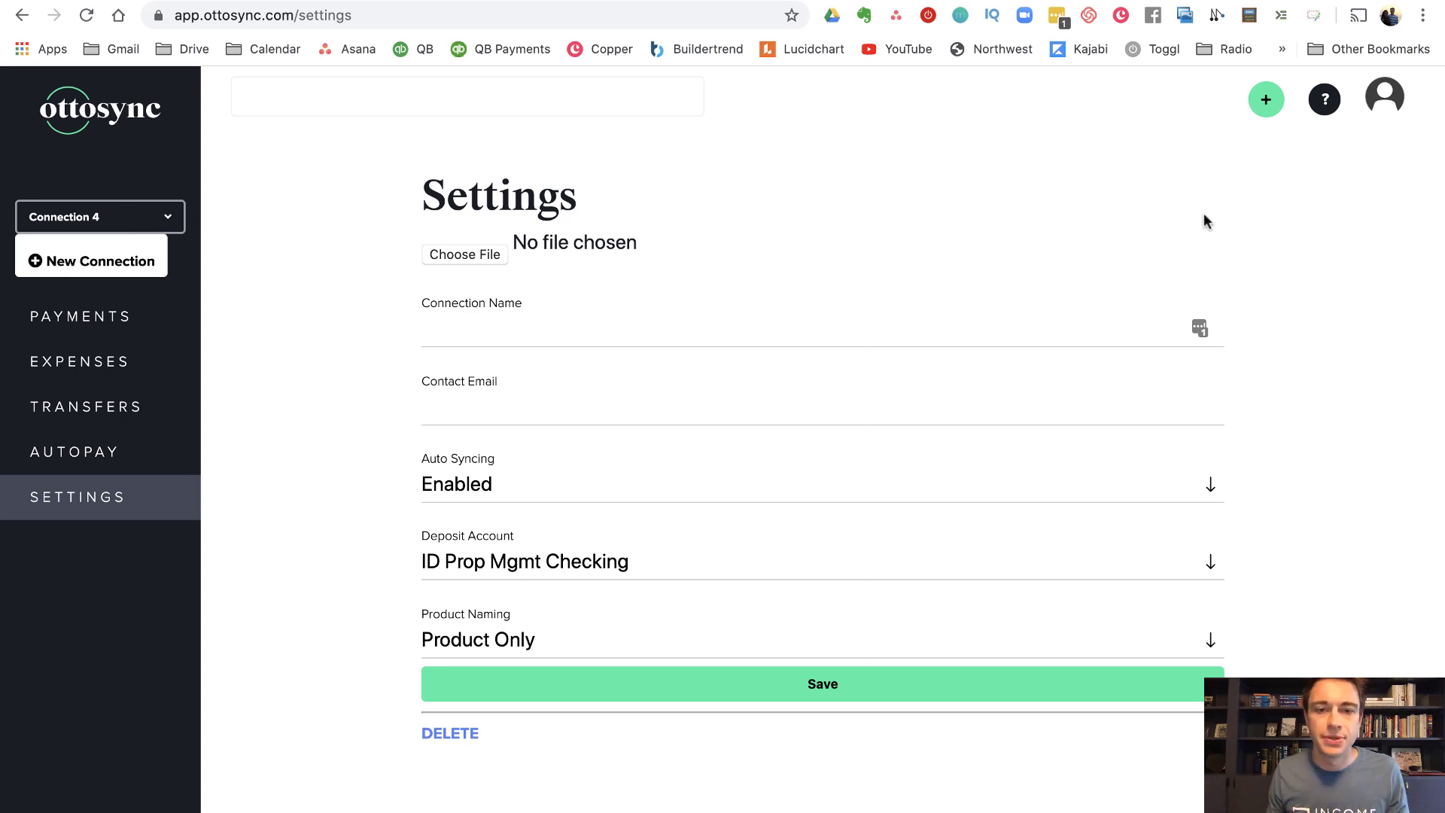
click(143, 408)
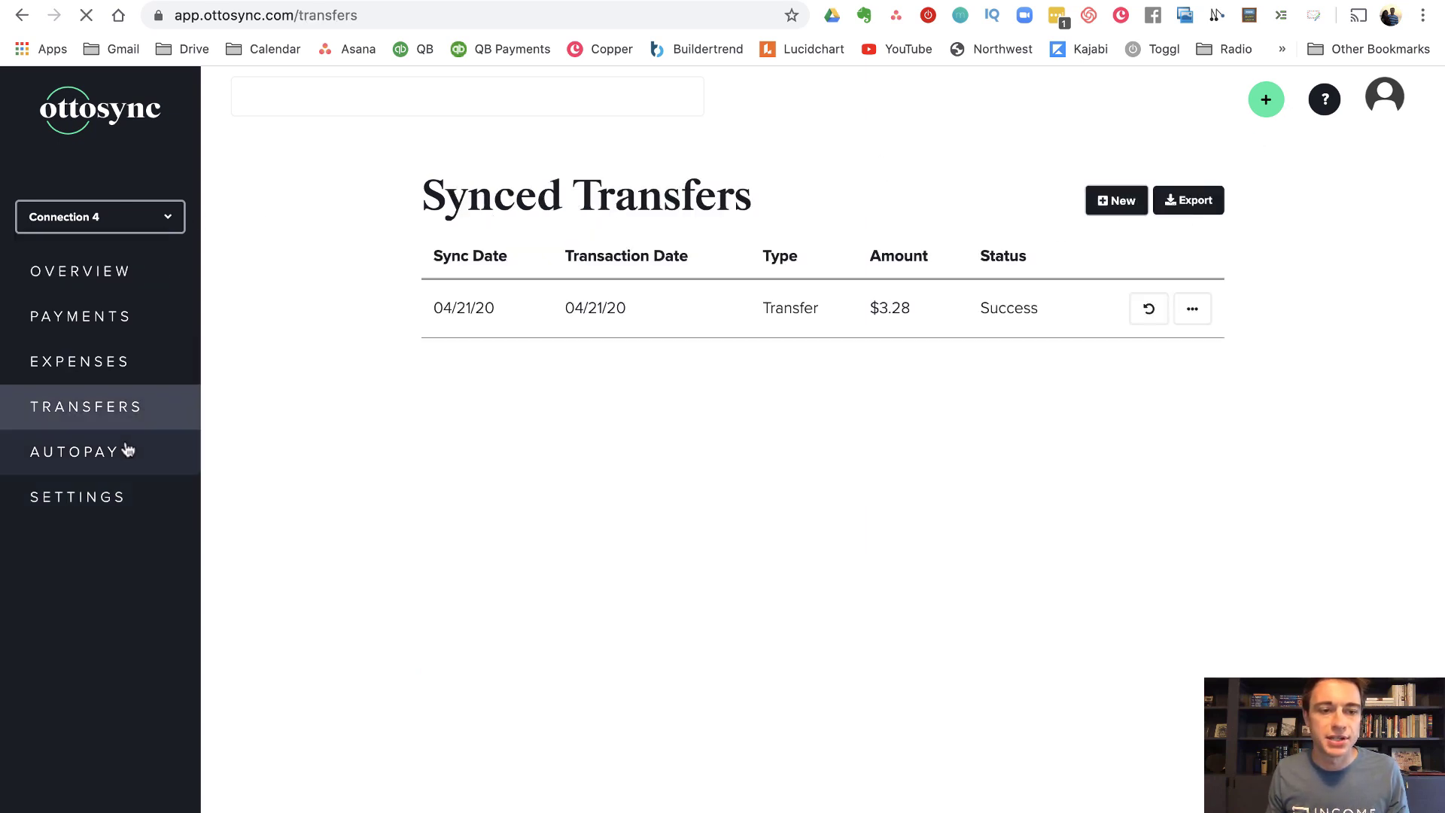
click(137, 452)
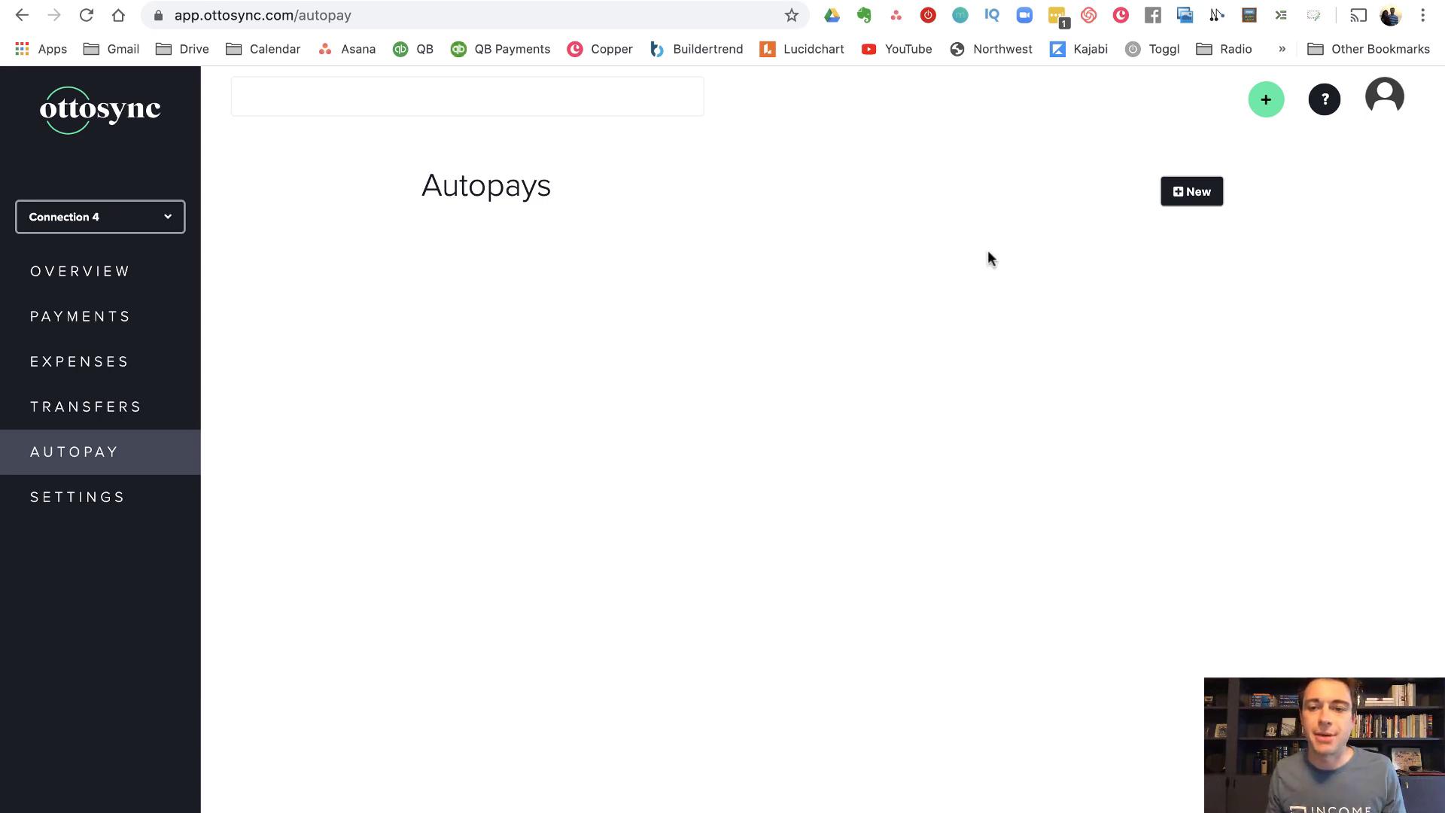
click(1179, 203)
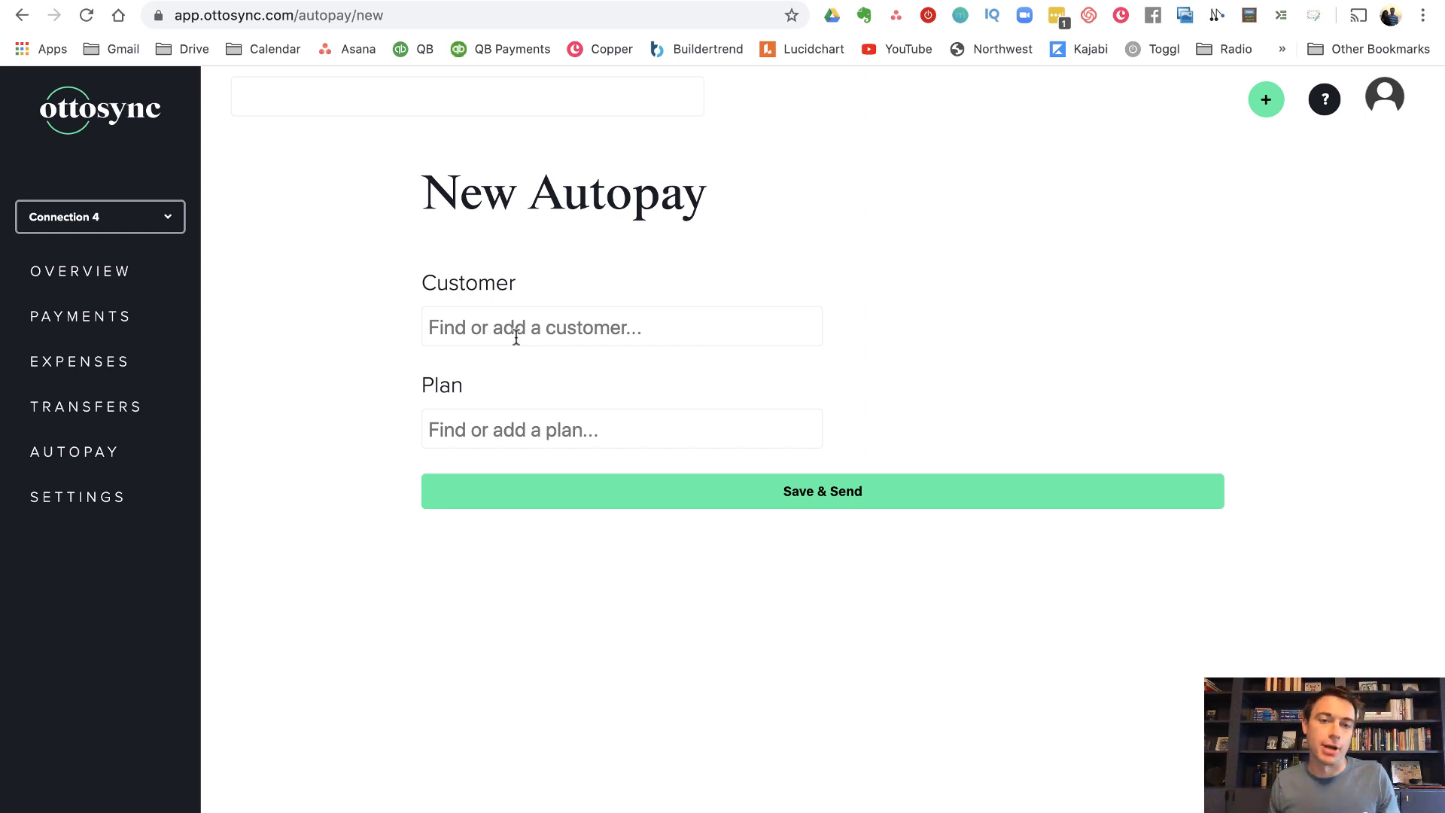
- Create a new Ottosync customer with the tenant's name, e-mail and description for the autopay
click(515, 330)
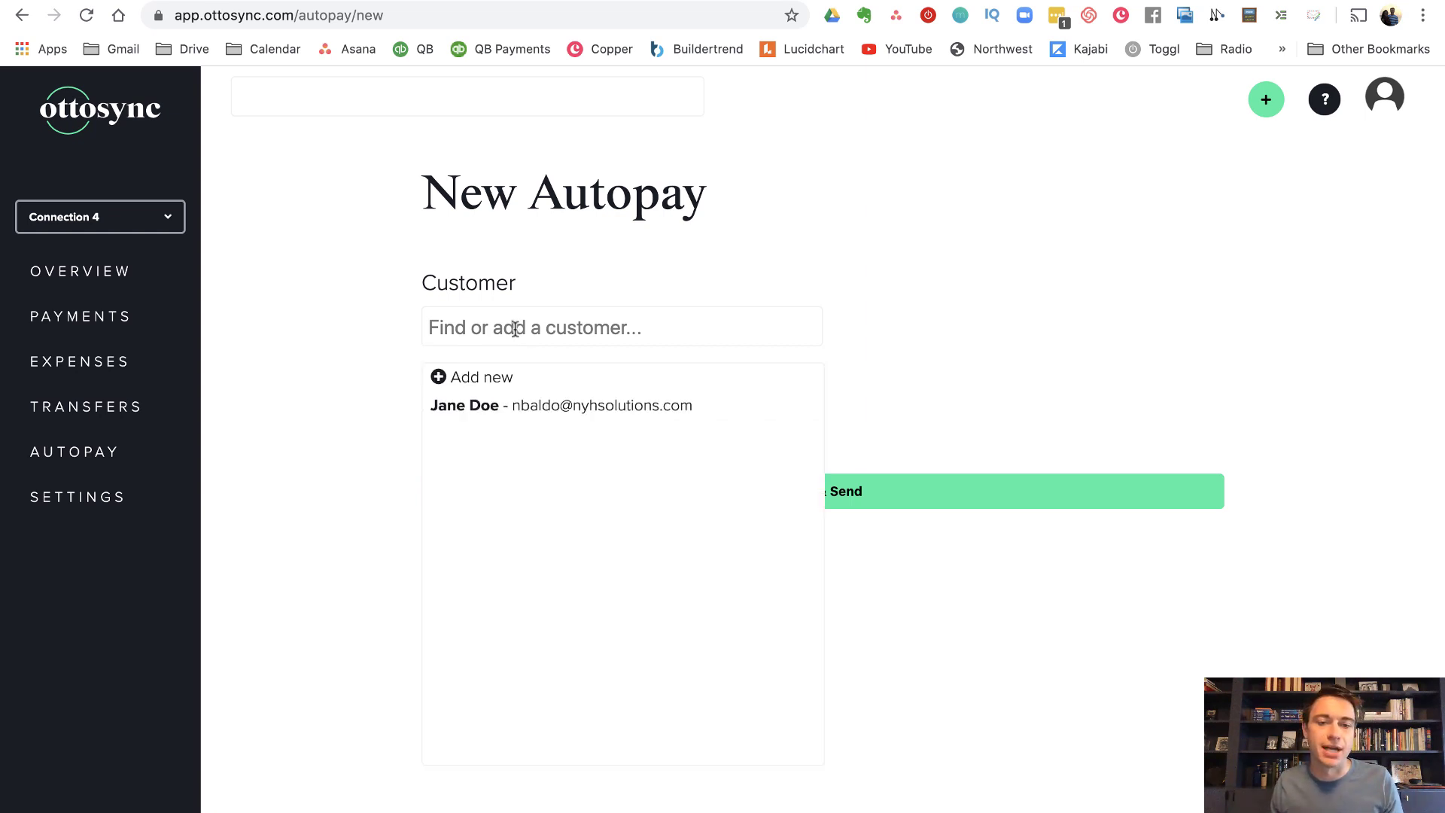
click(472, 384)
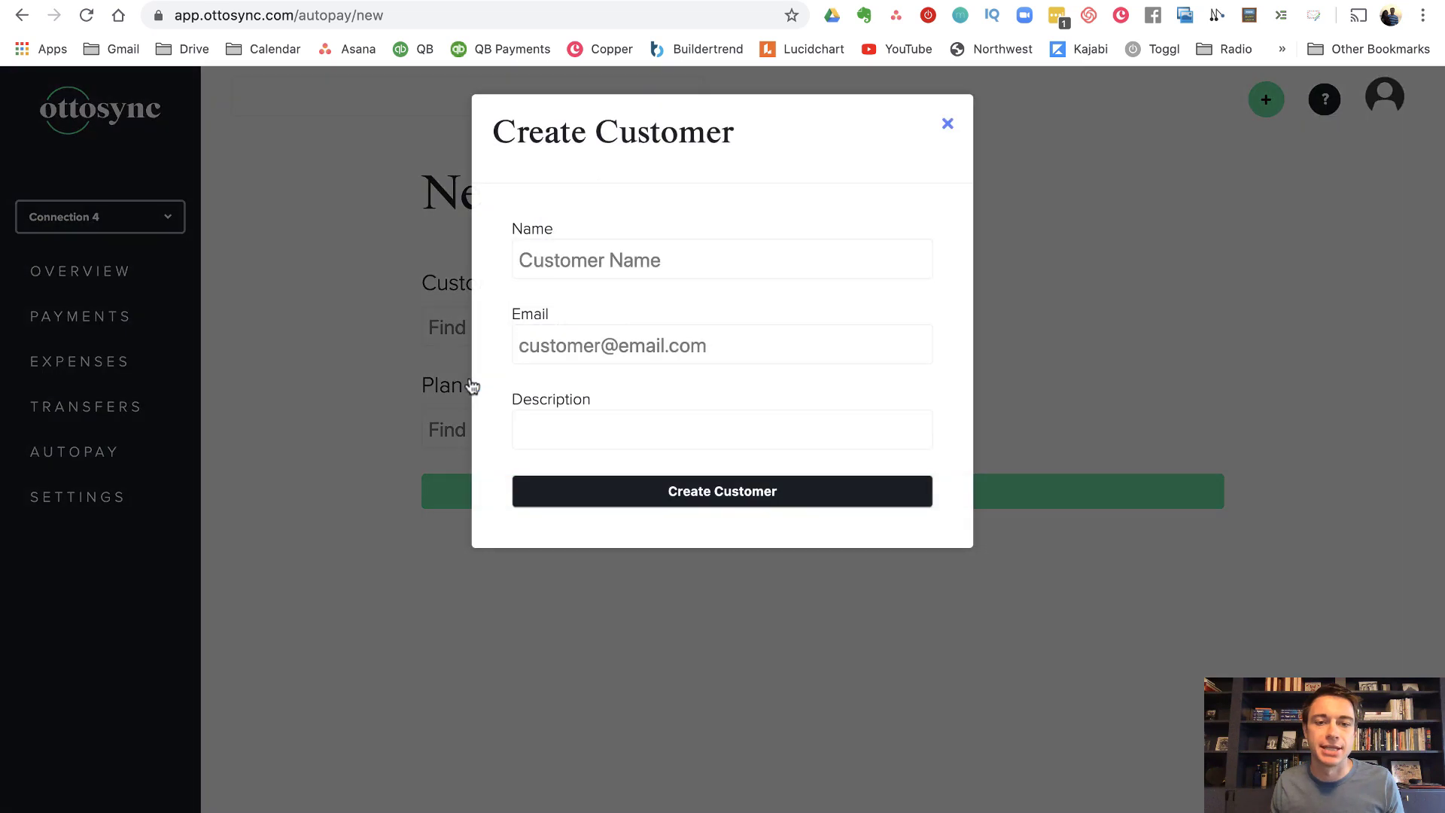
click(598, 260)
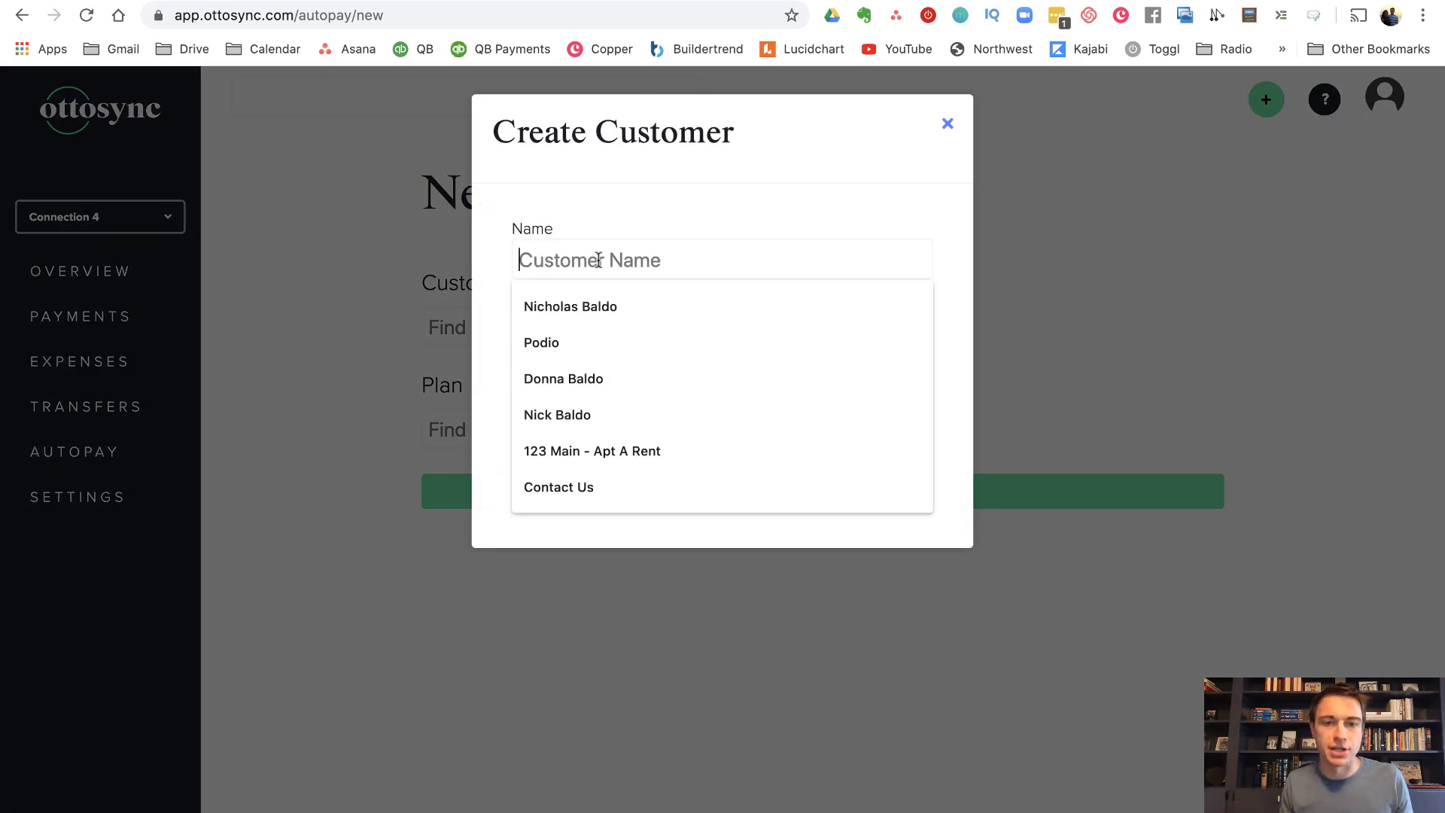
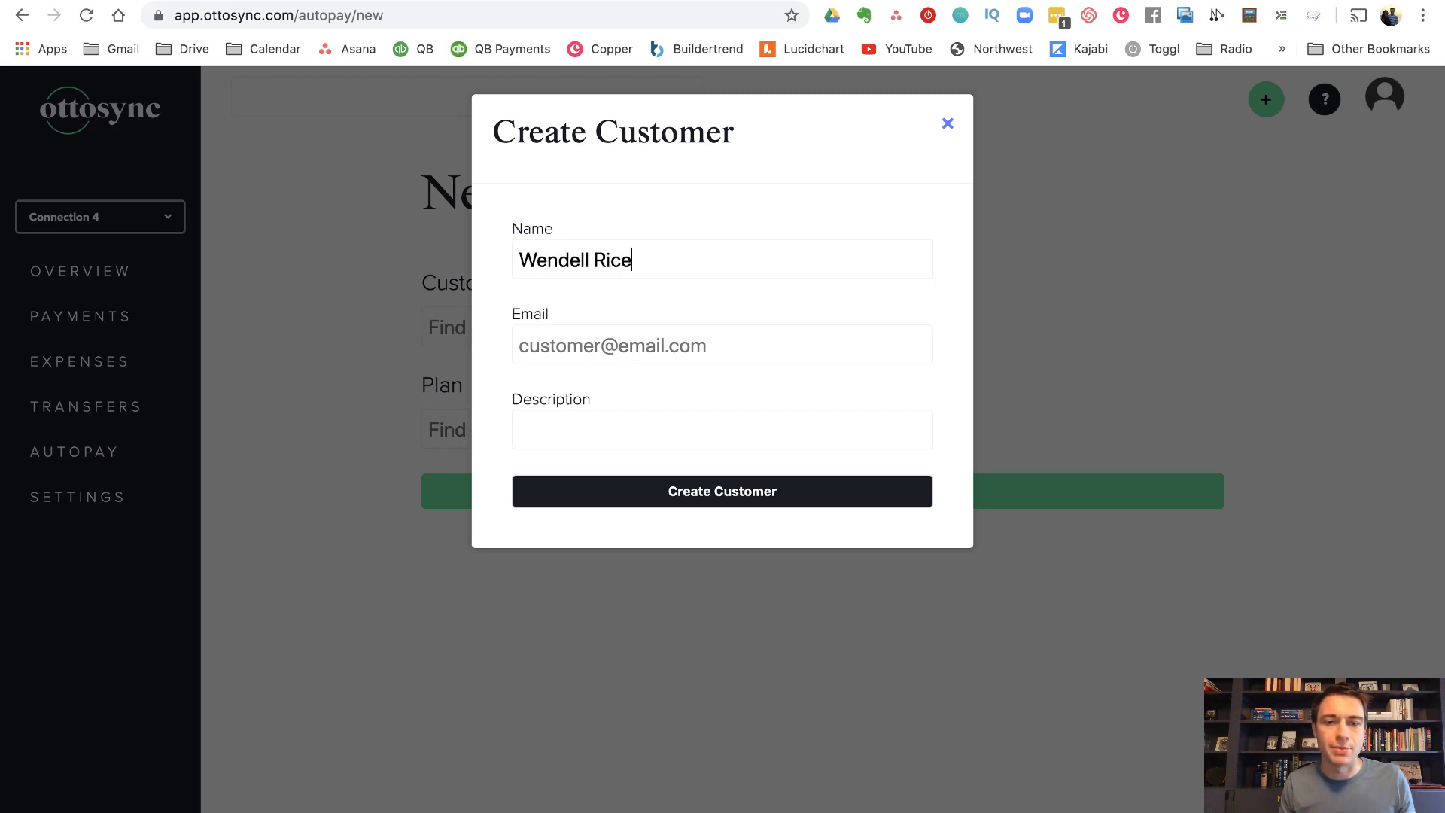
click(722, 345)
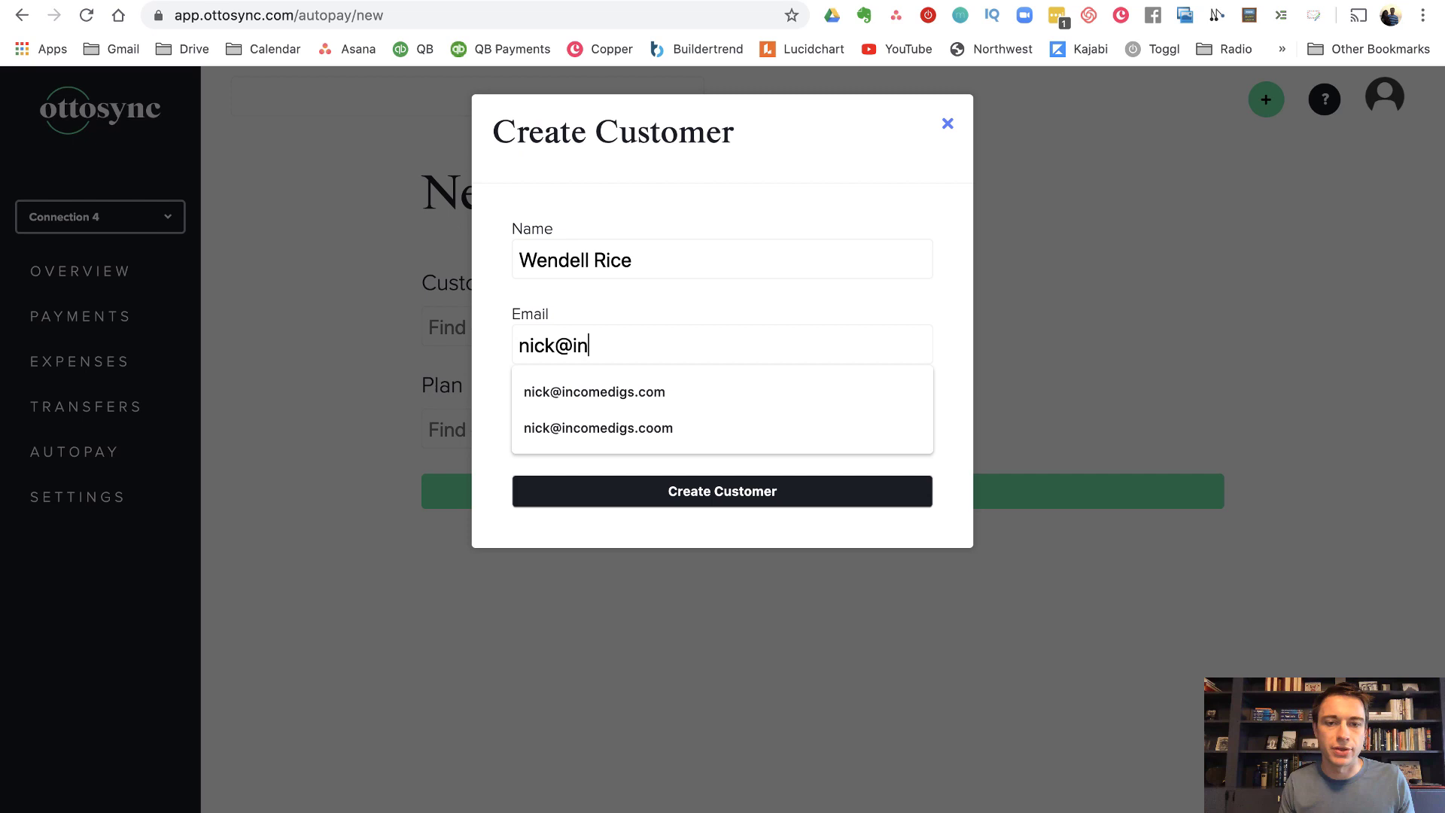
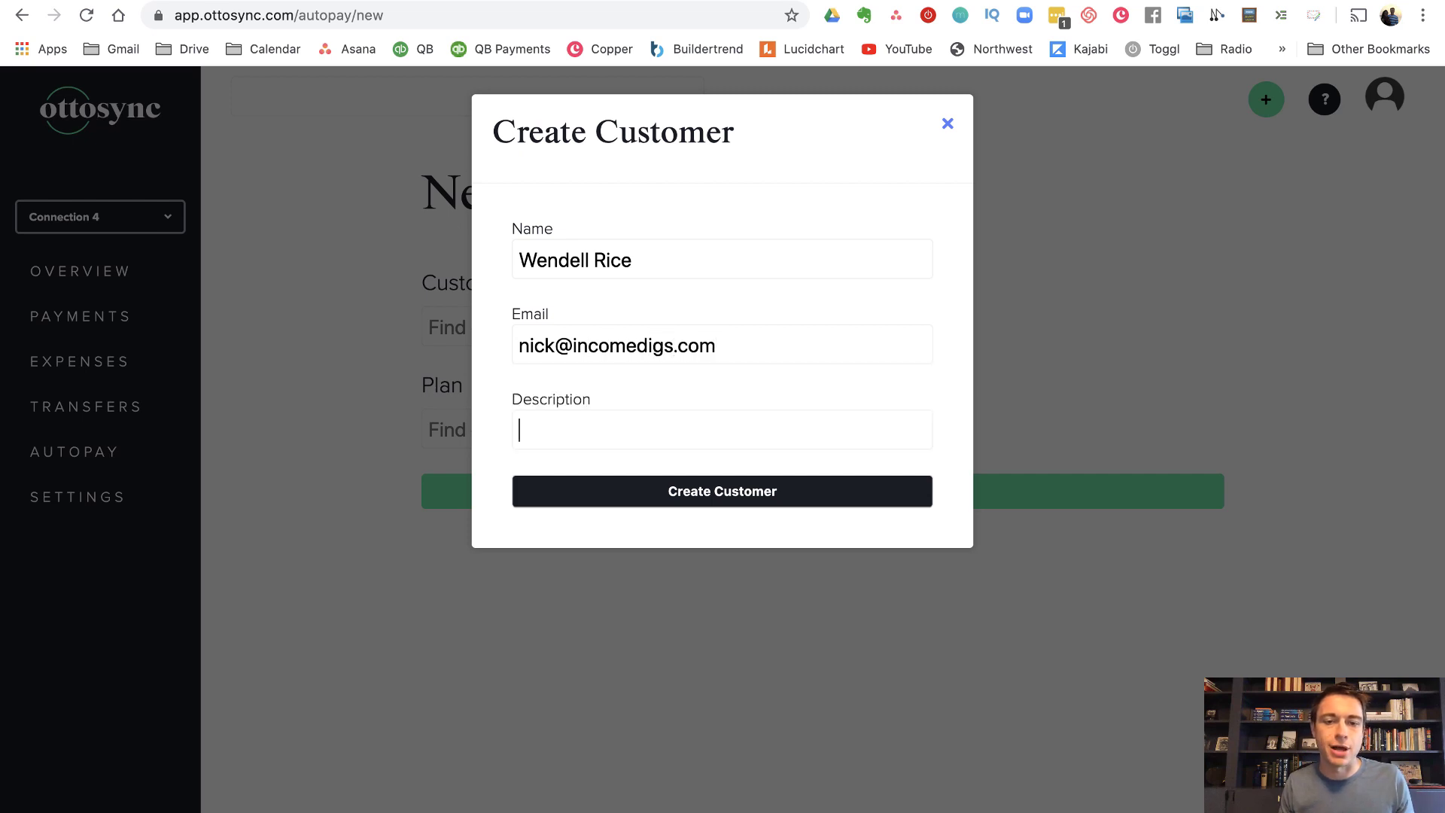
text(Wendell)
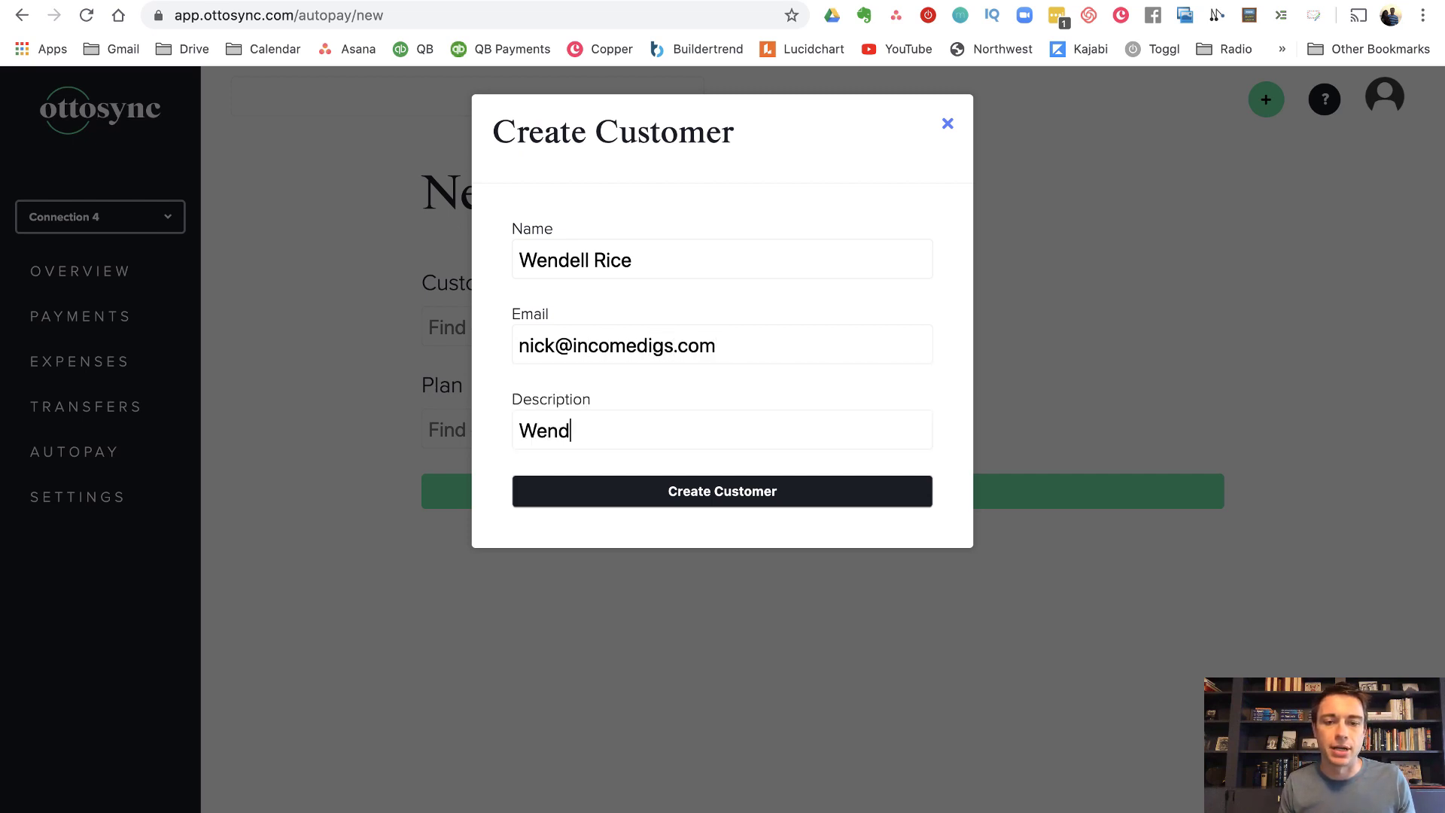
click(729, 493)
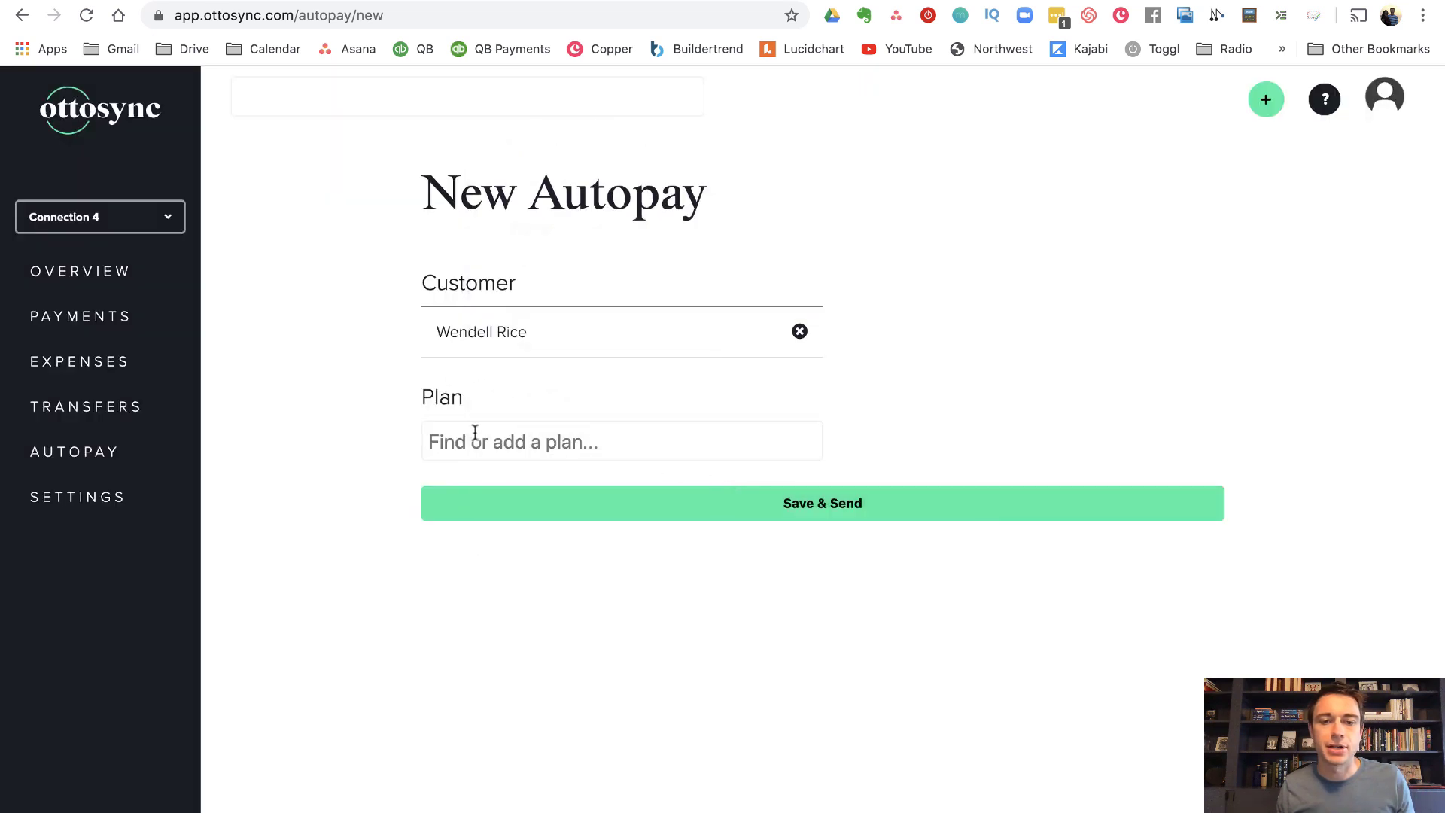
click(505, 445)
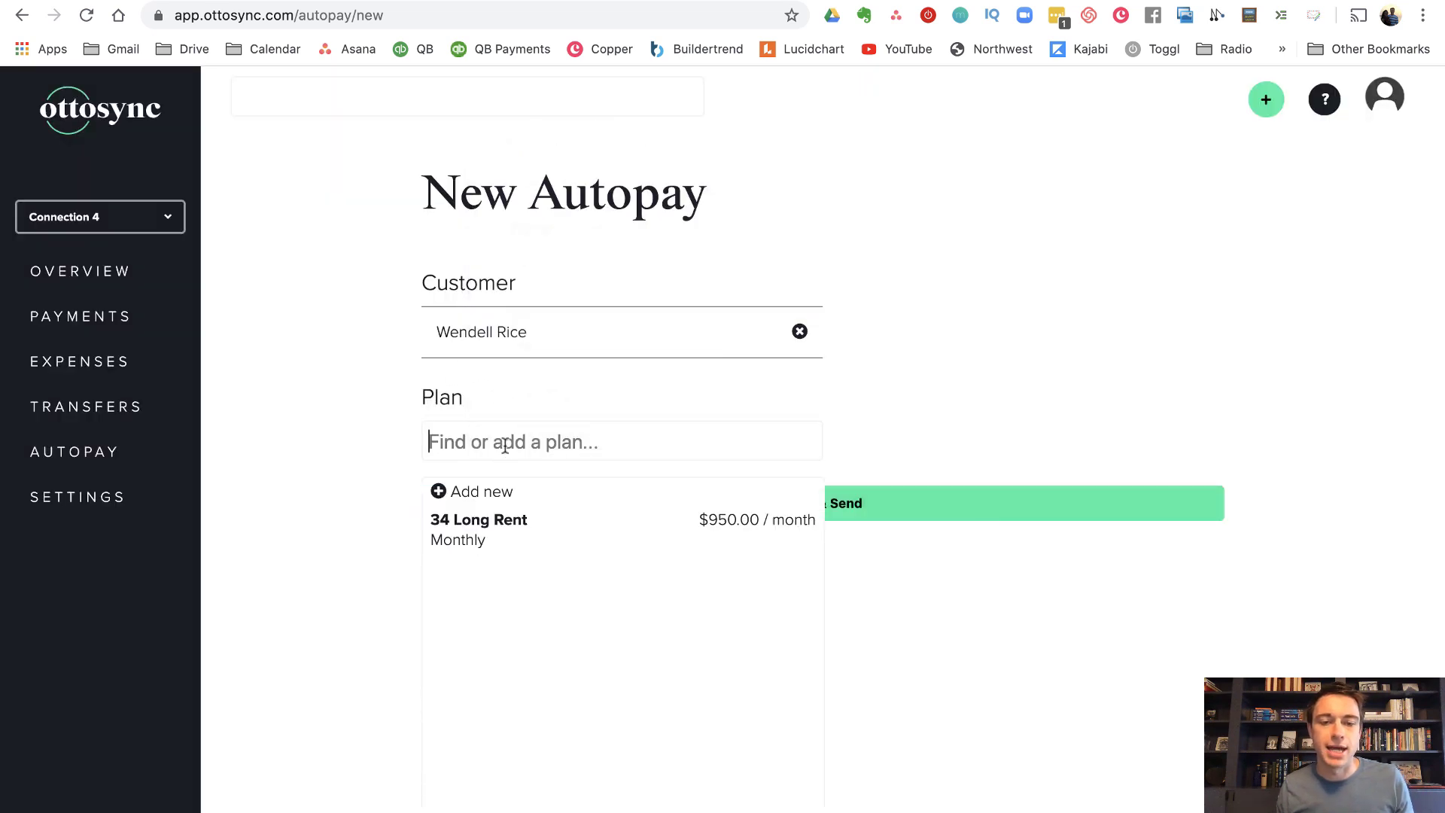
- Add a new plan with product name 123 Main - Apt A Rent copied from QuickBooks
click(506, 497)
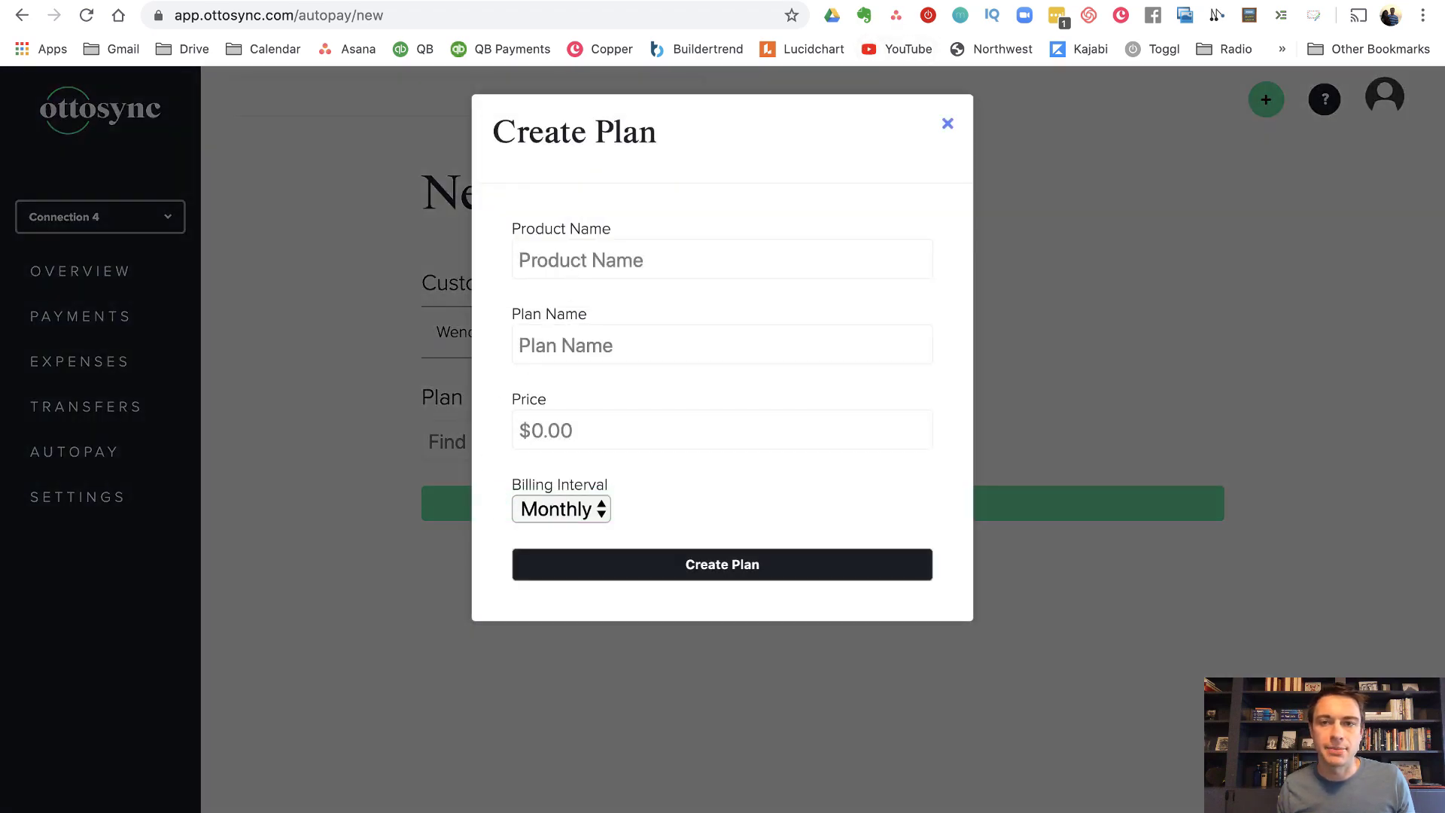
key(ctrl+Tab)
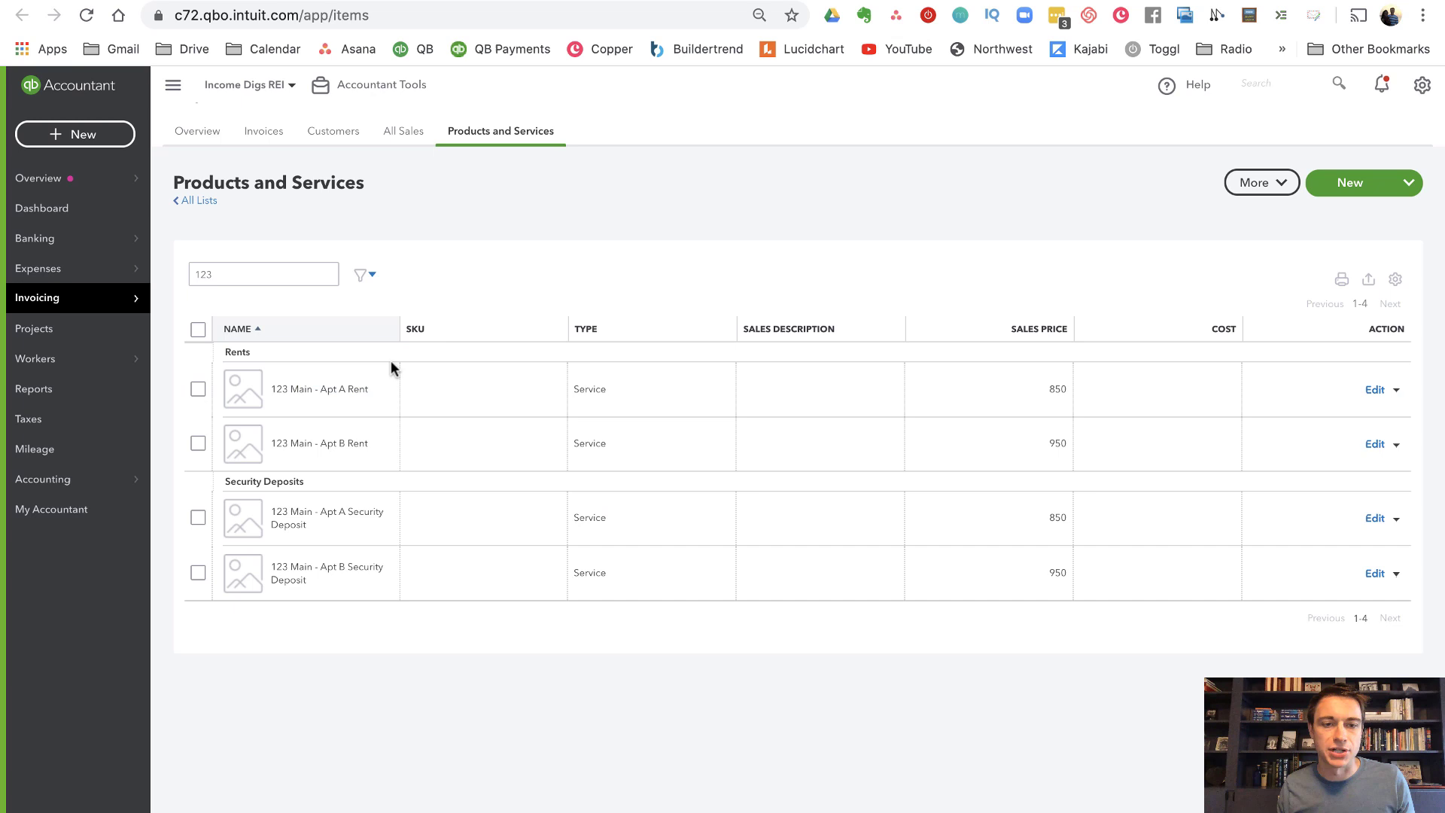
drag(371, 389, 277, 386)
key(super+c)
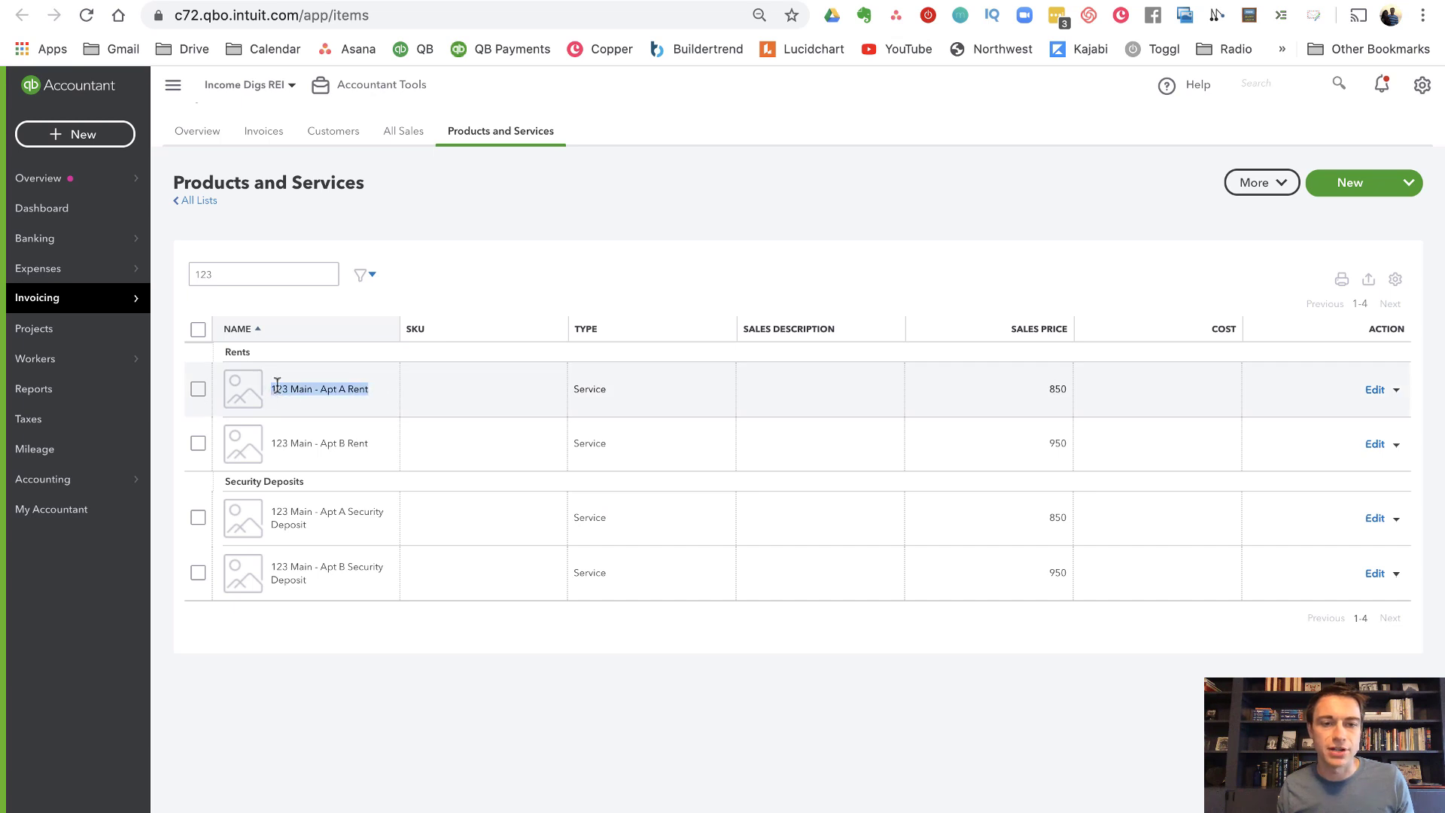
key(ctrl+Tab)
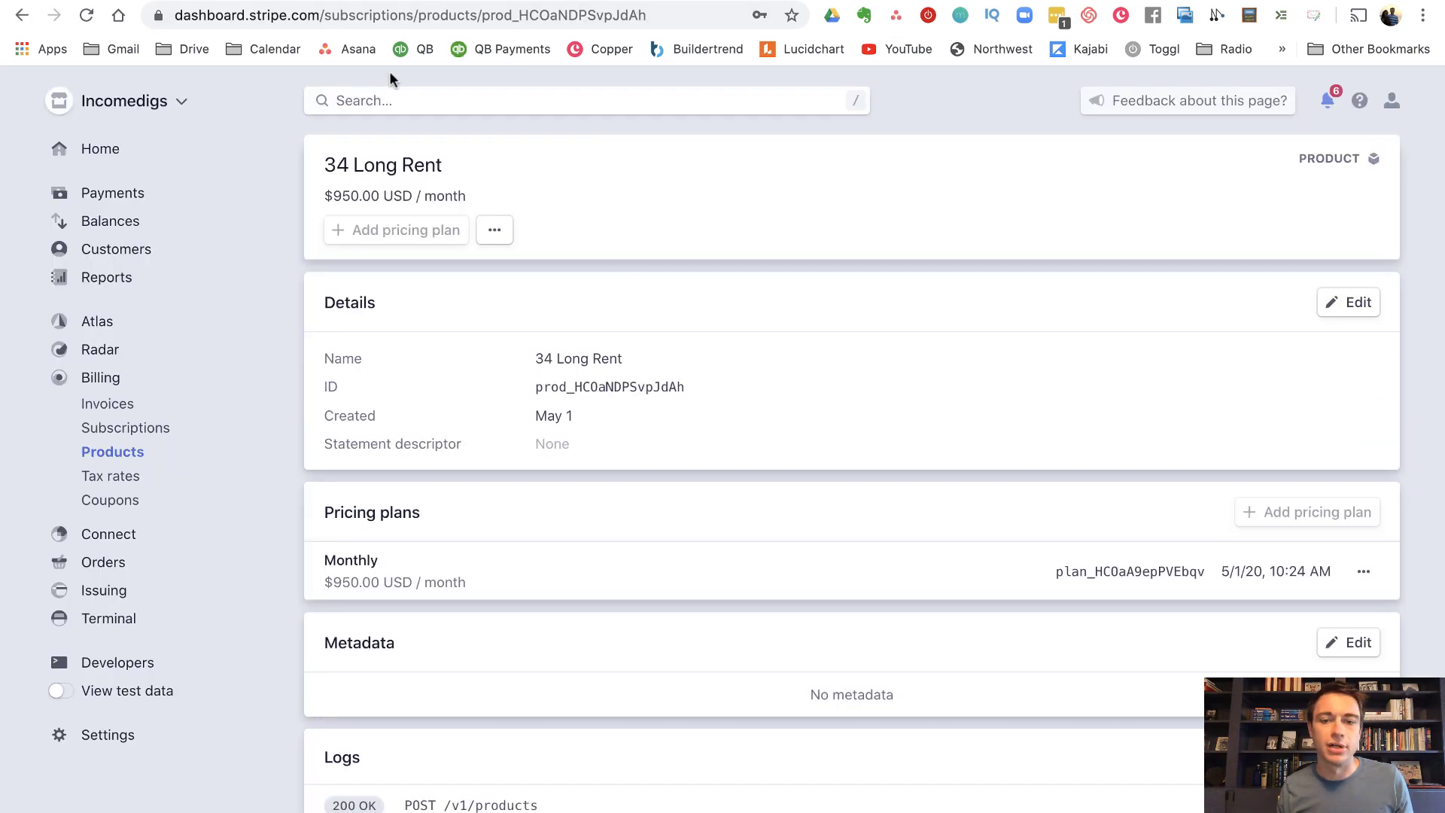
key(ctrl+Tab)
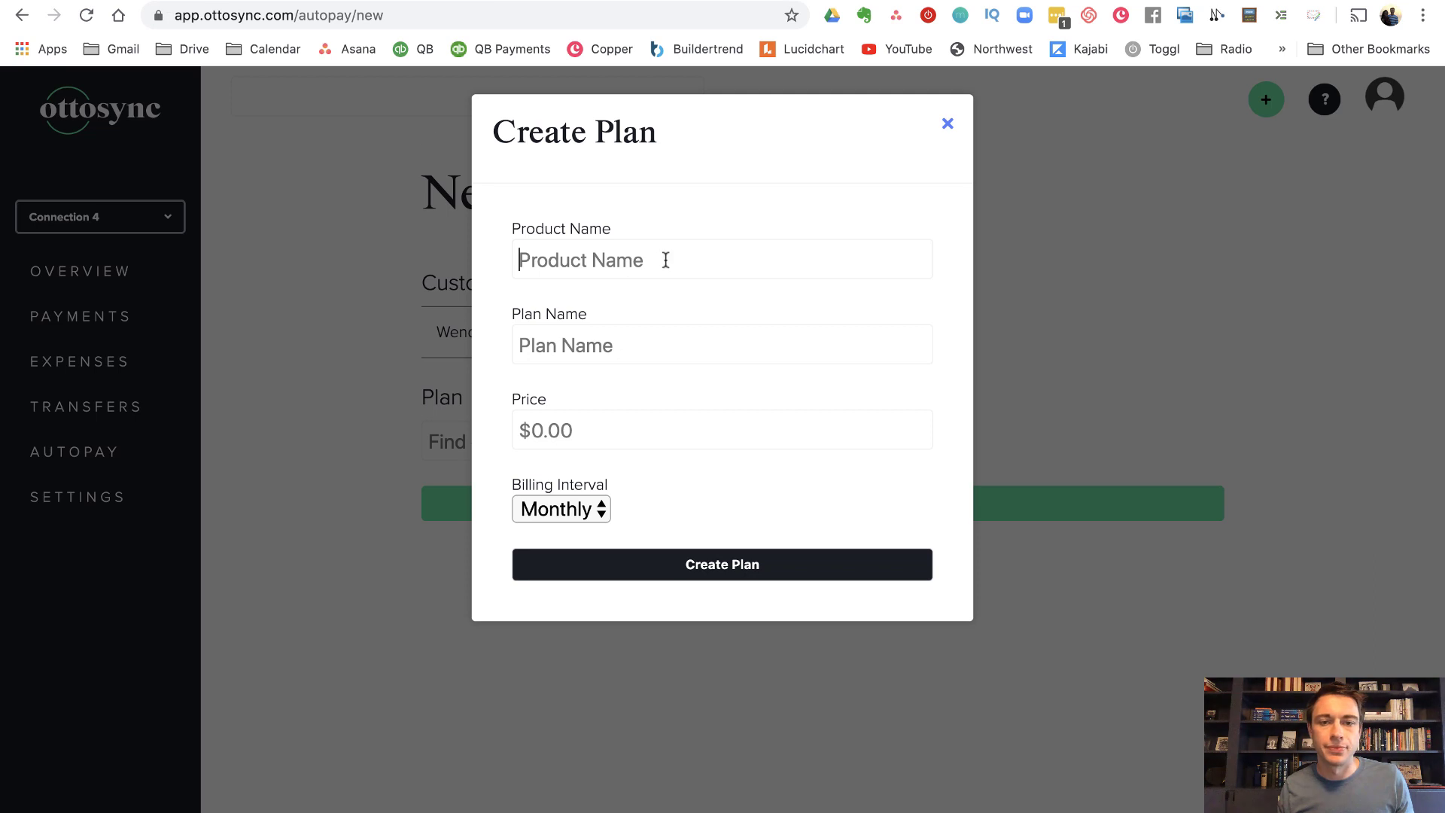
key(super+v)
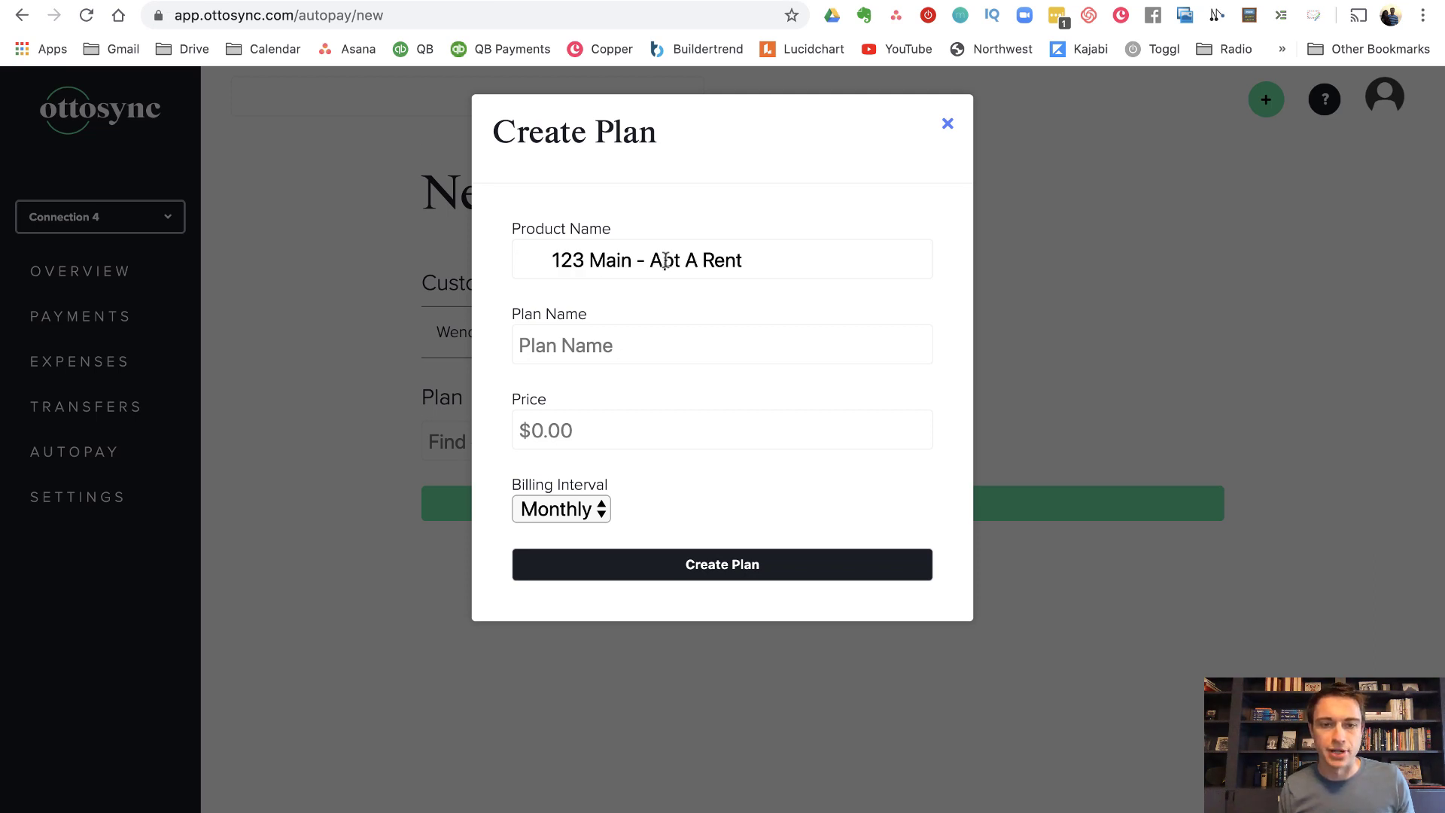
drag(561, 259, 506, 266)
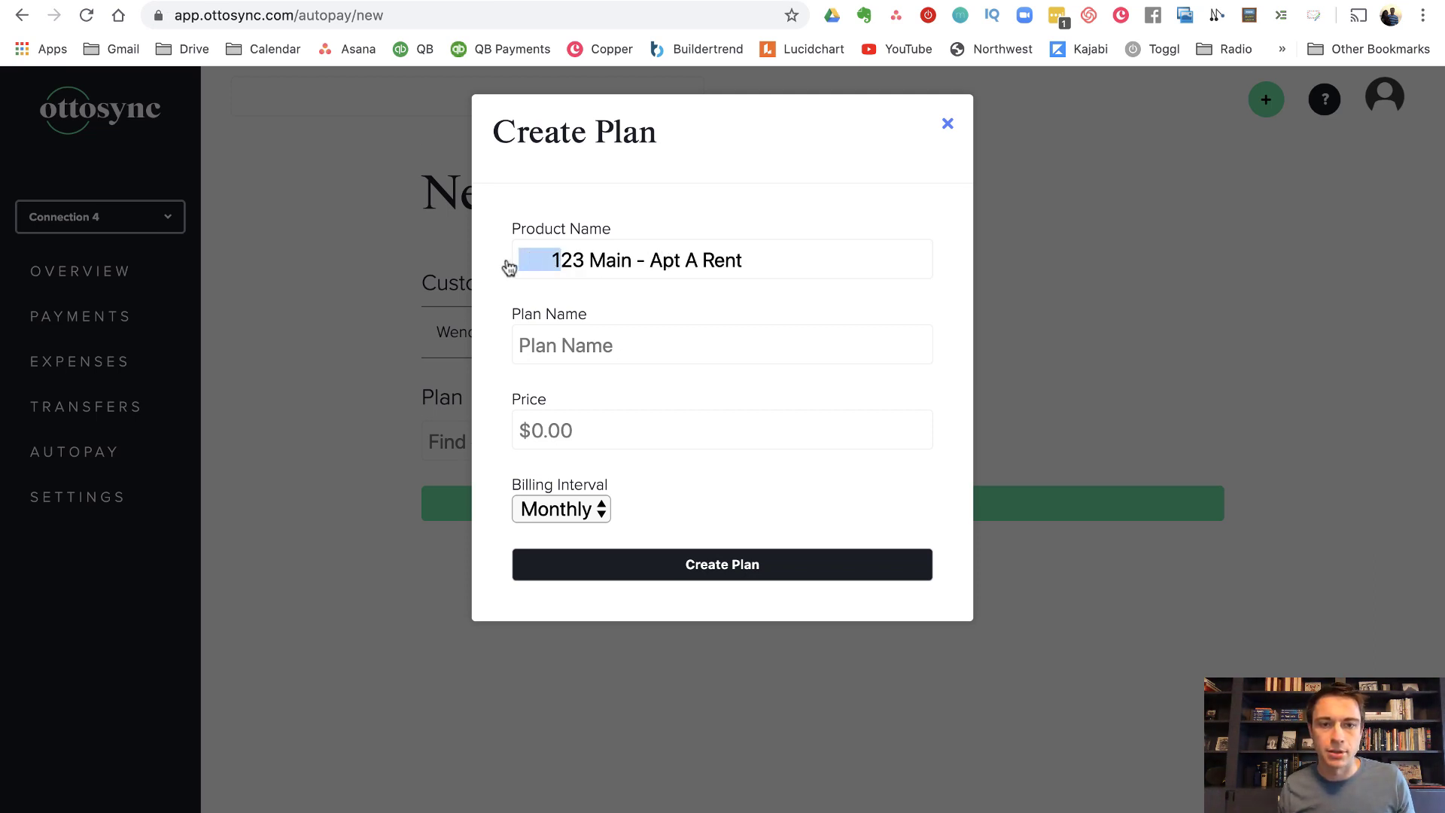
key(BackSpace)
- Name the plan Monthly and set its price to 850
click(597, 344)
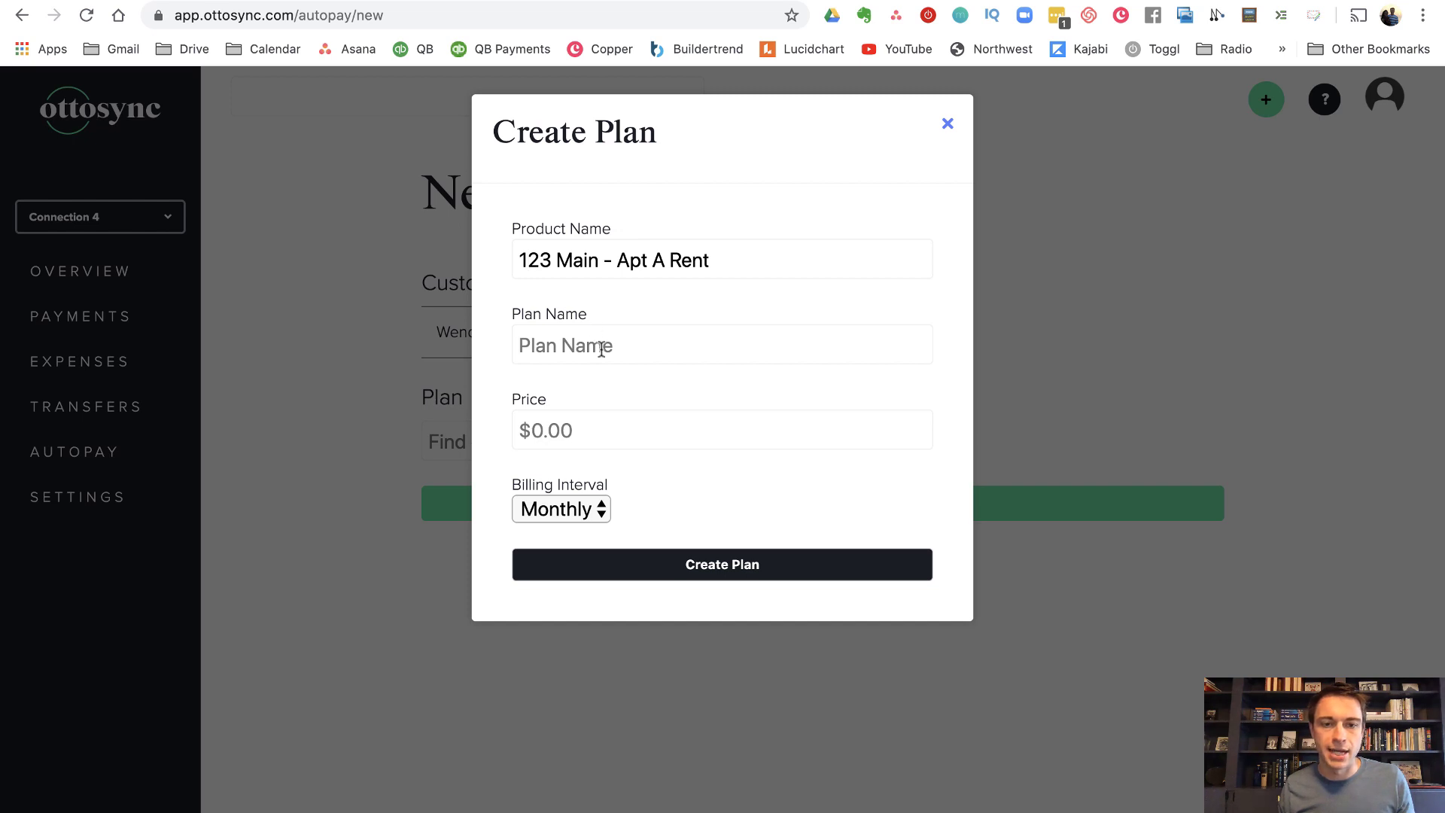
text(Monthly)
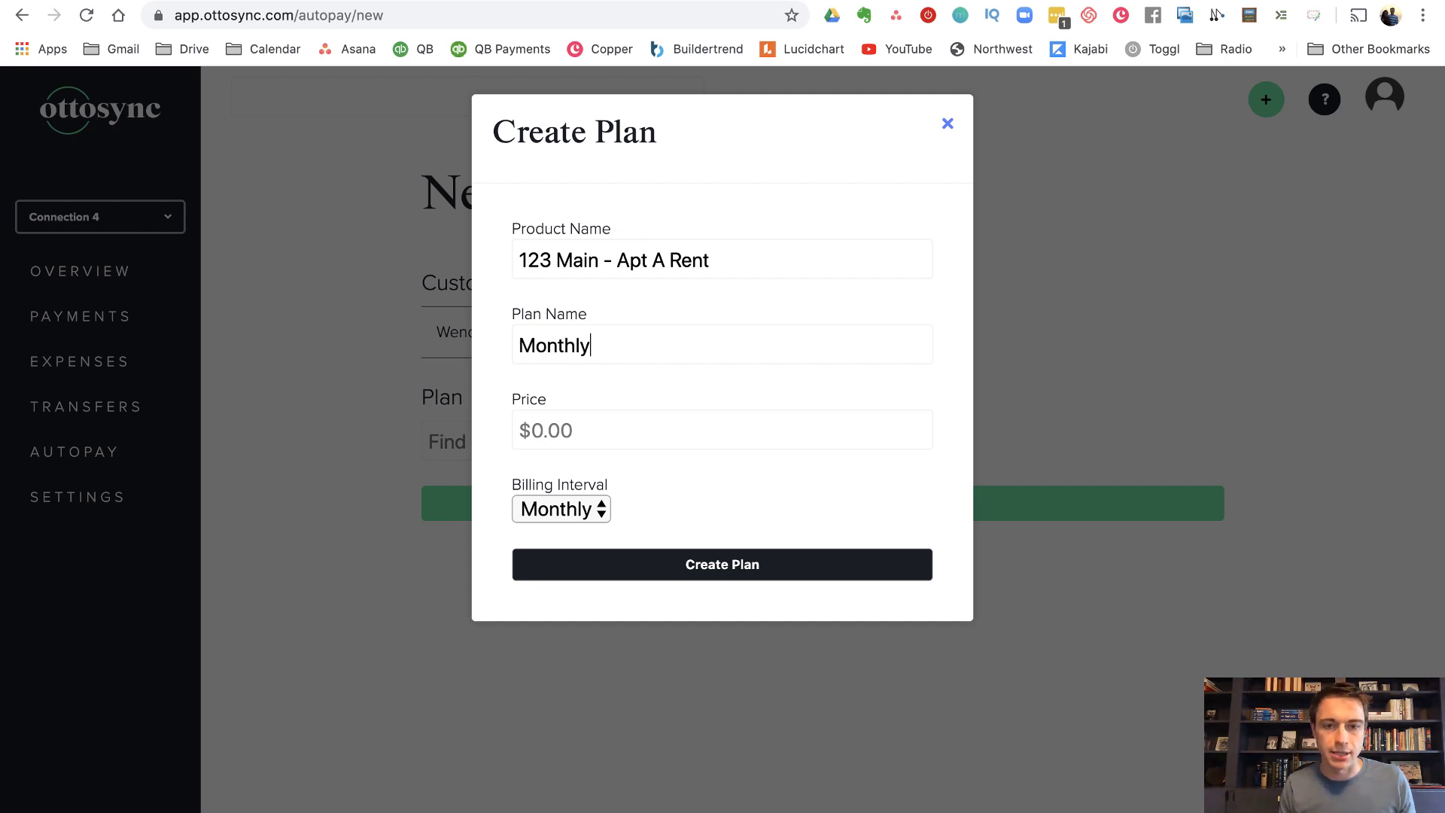
key(Tab)
text(850)
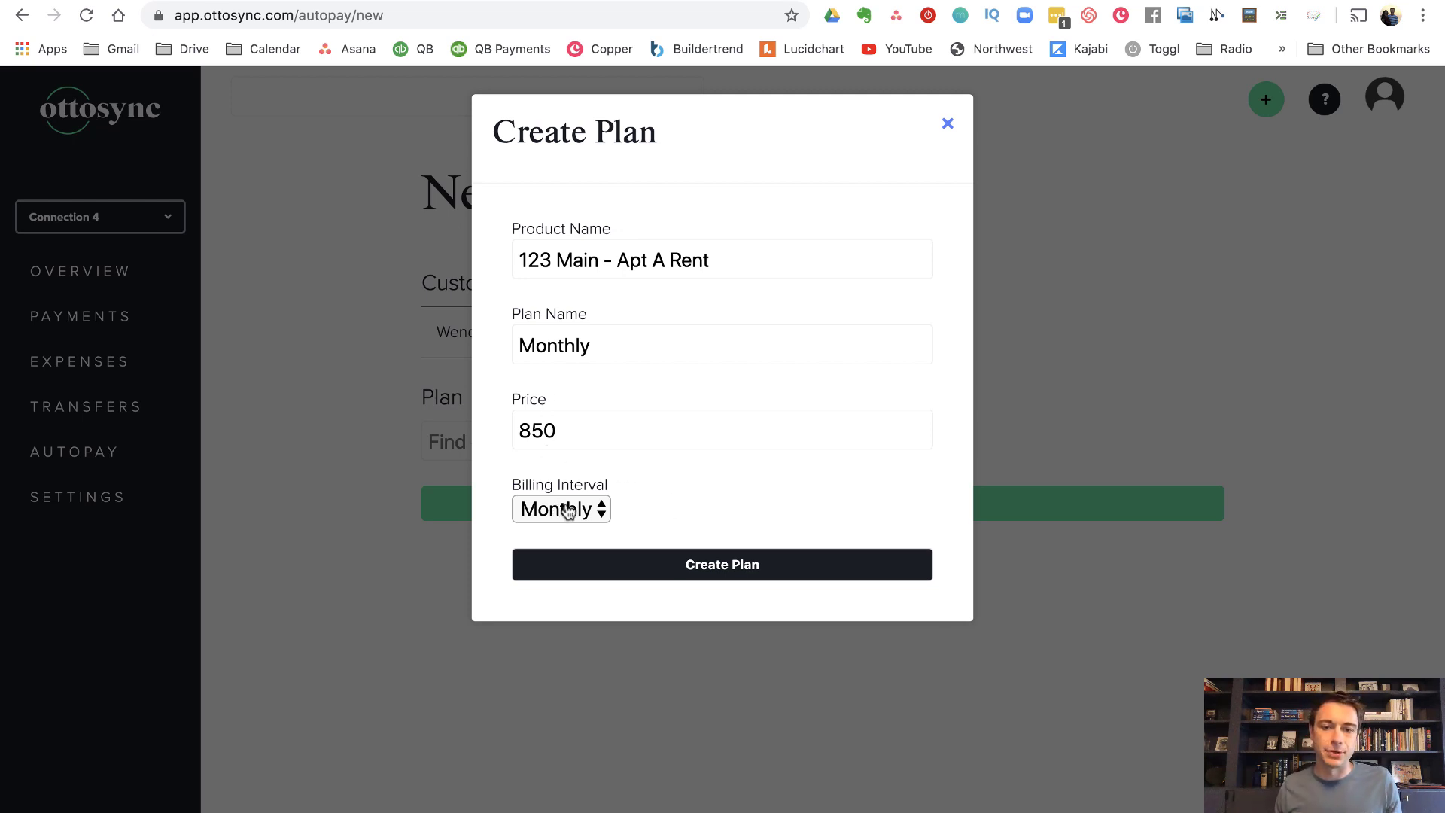
- Create the $850 monthly rent plan and send its autopay invoice to the tenant
click(720, 571)
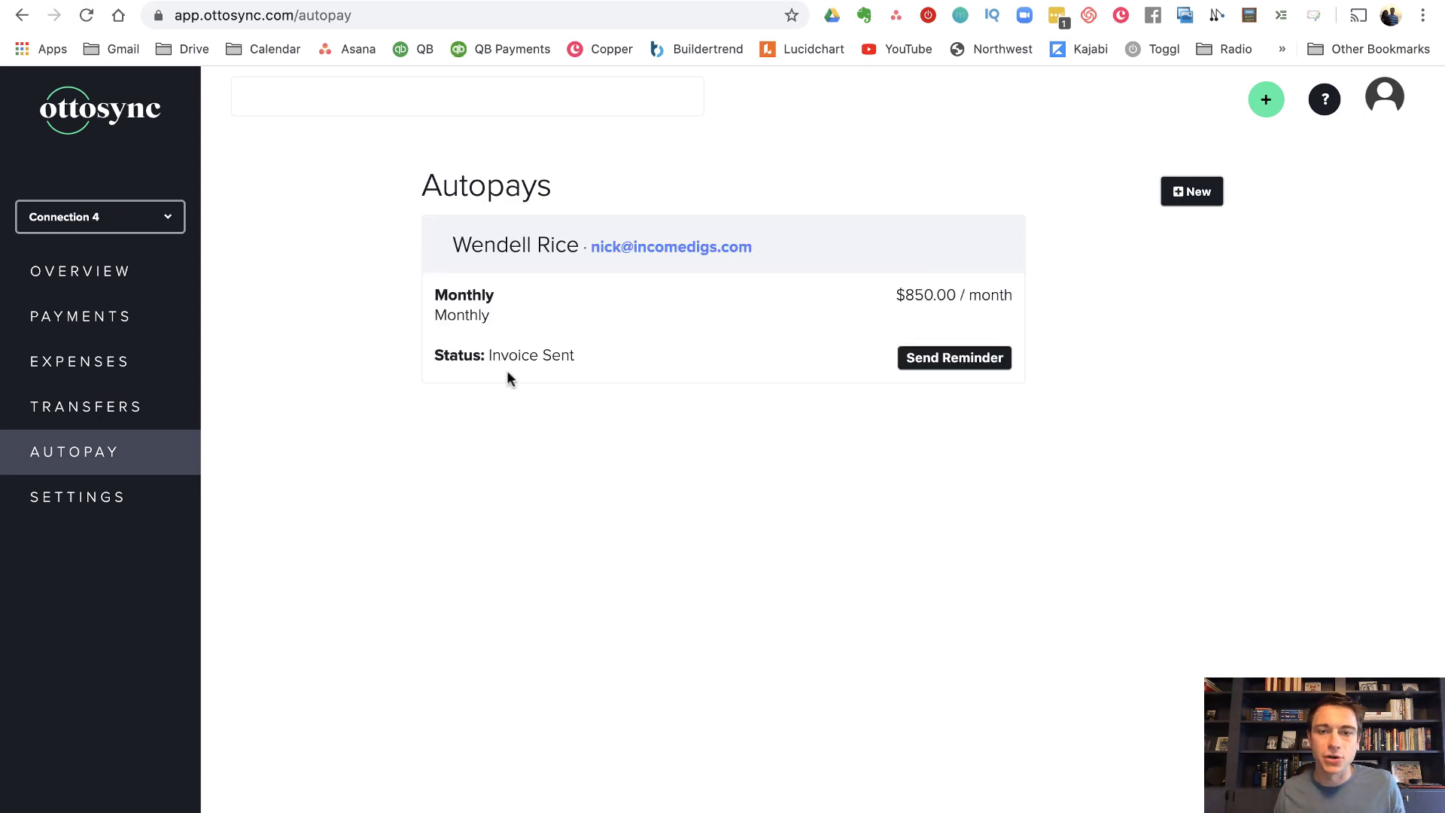
key(ctrl+Tab)
- Open the Ottosync 'Invoice from' email for 123 Main - Apt A Rent from the Gmail inbox
click(165, 223)
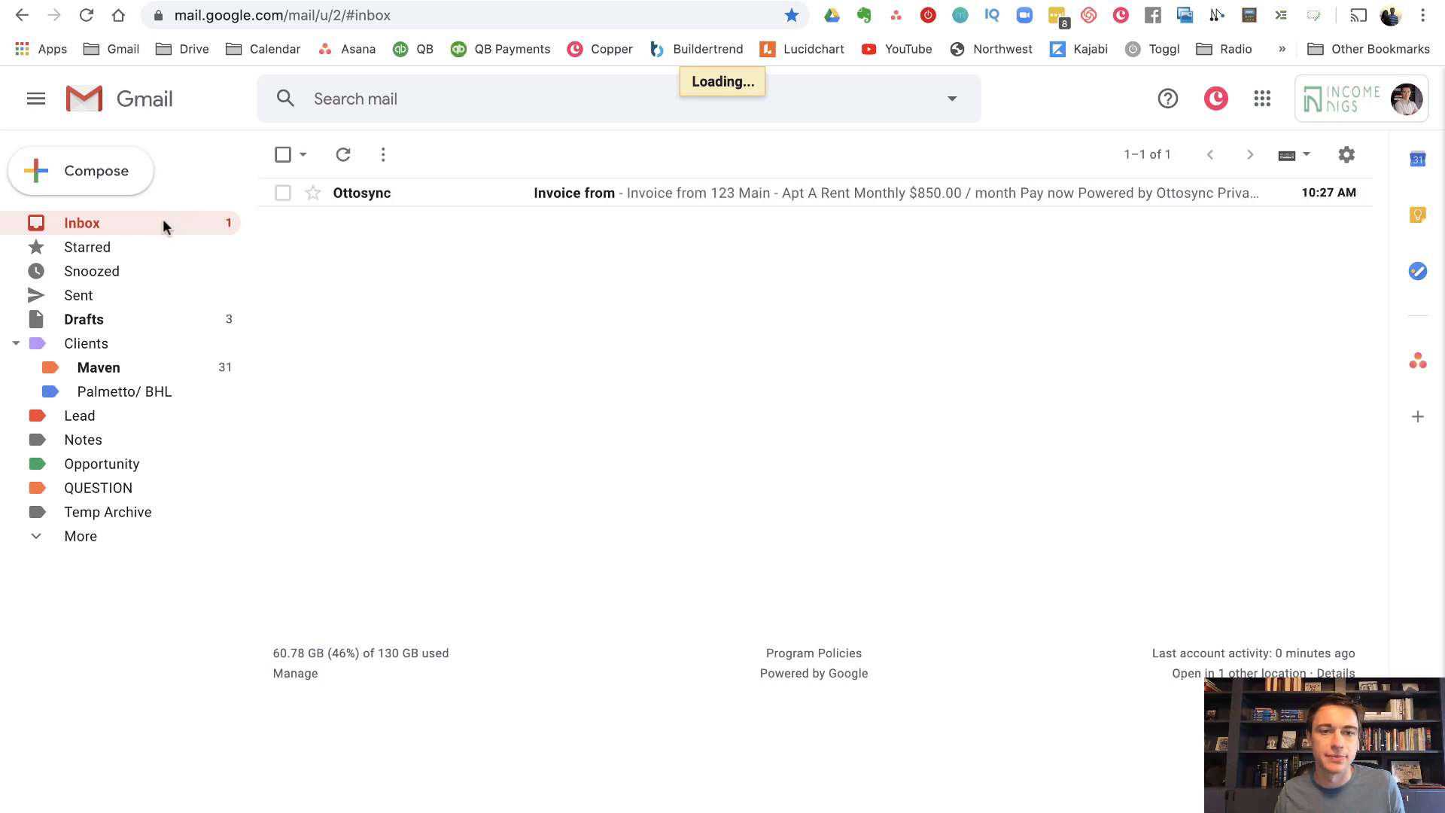
click(497, 194)
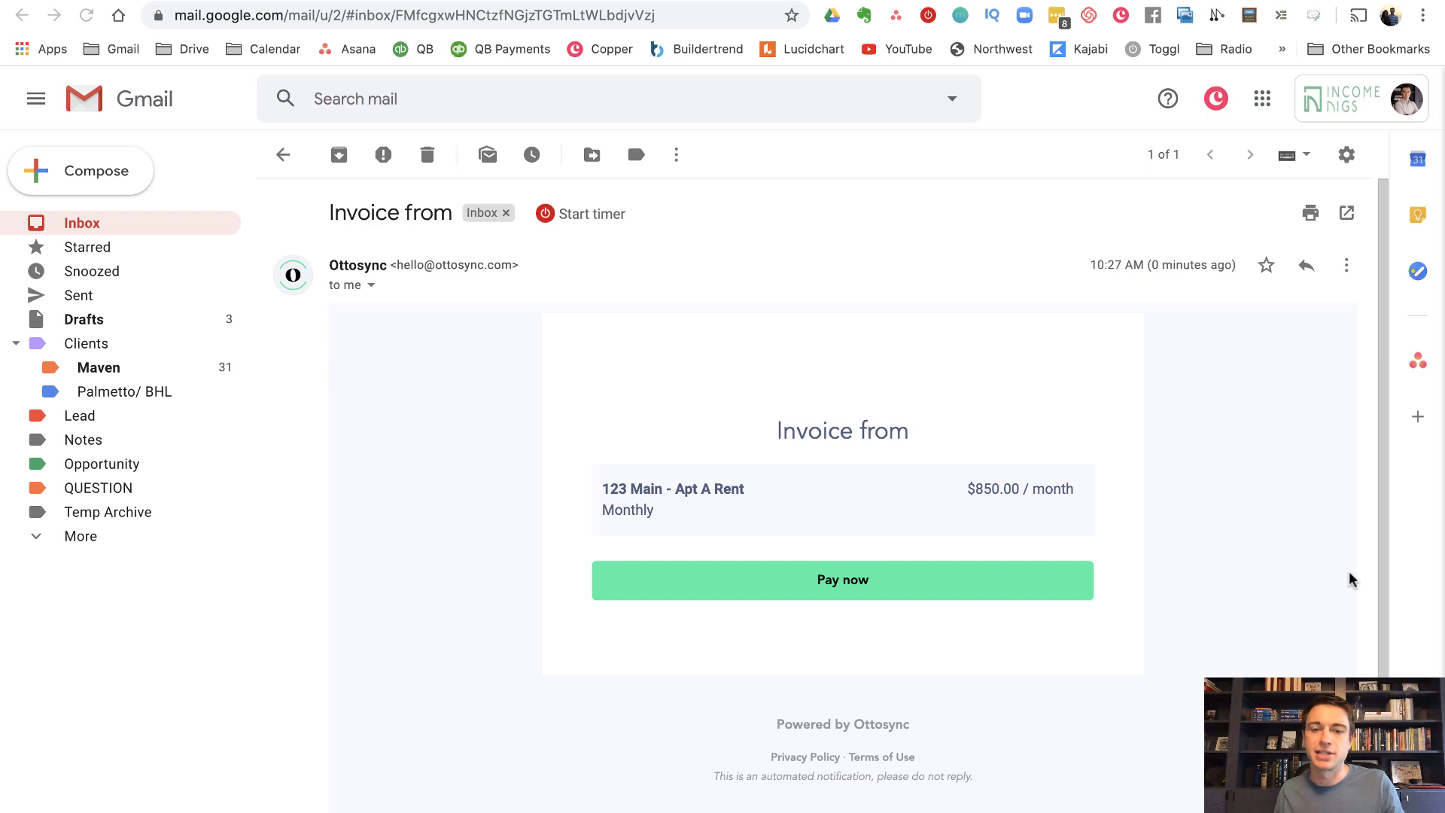
- Open the invoice's checkout page and choose ACH Bank Transfer as the payment method
click(734, 589)
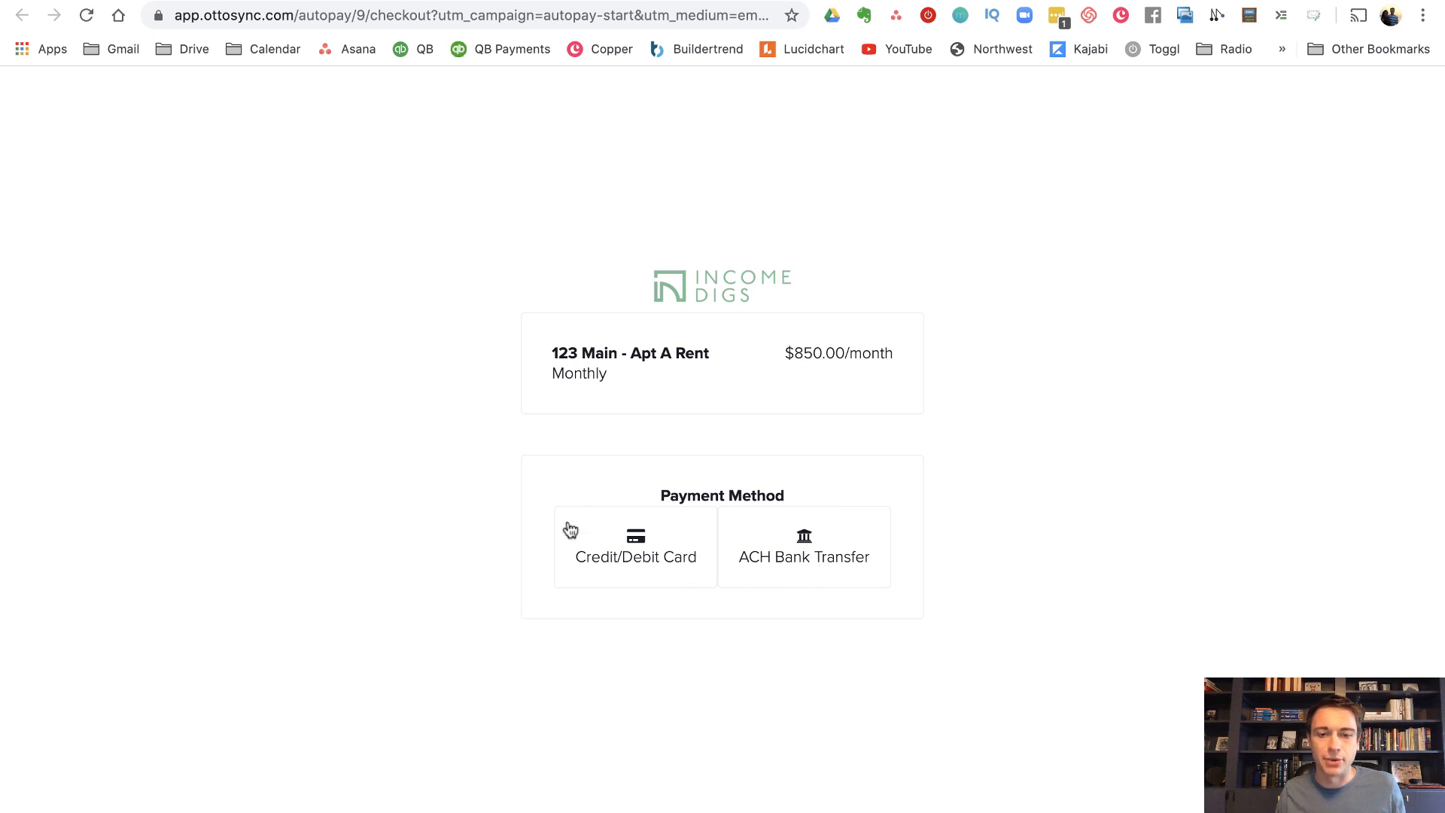
click(605, 585)
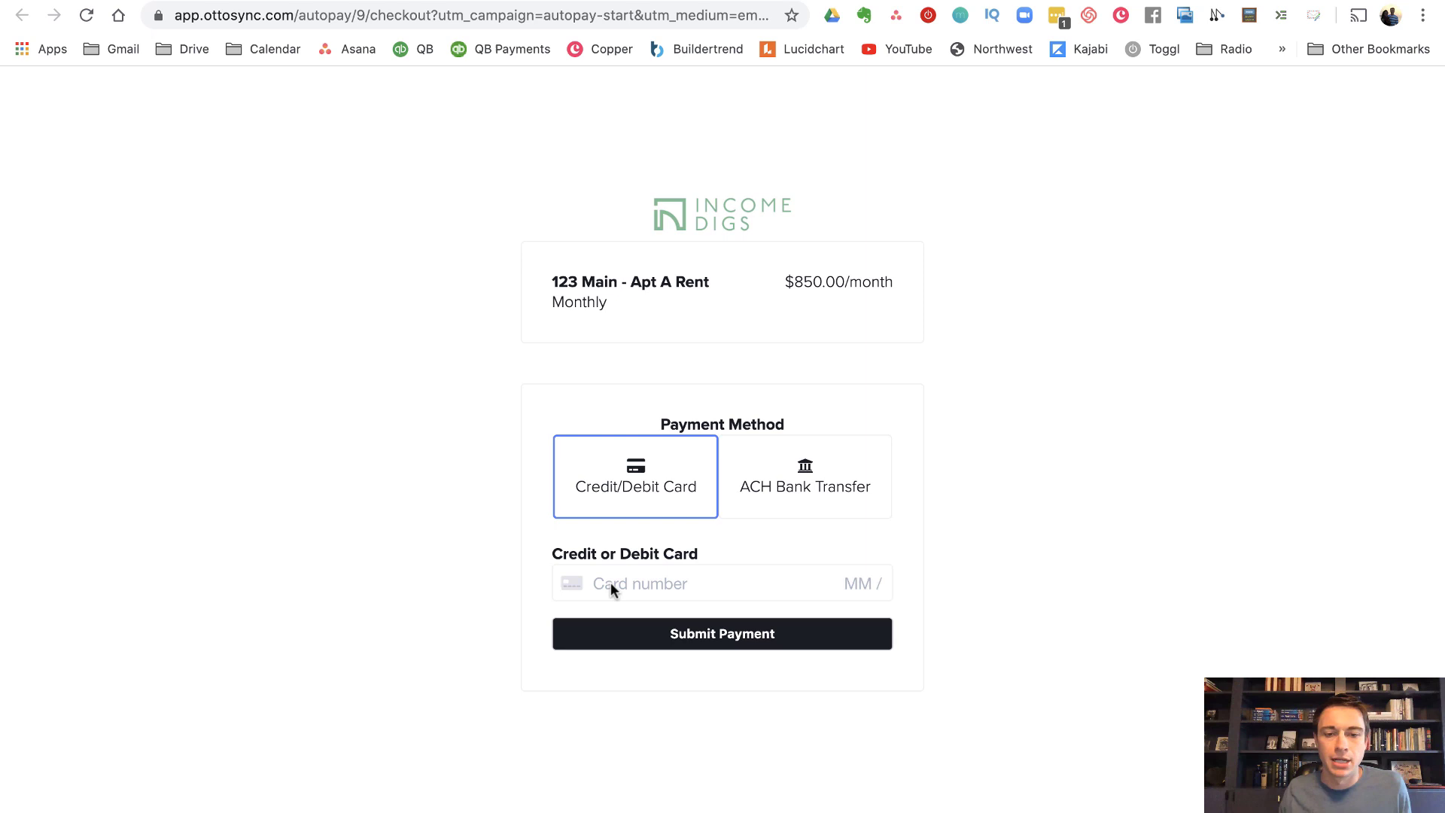
click(828, 481)
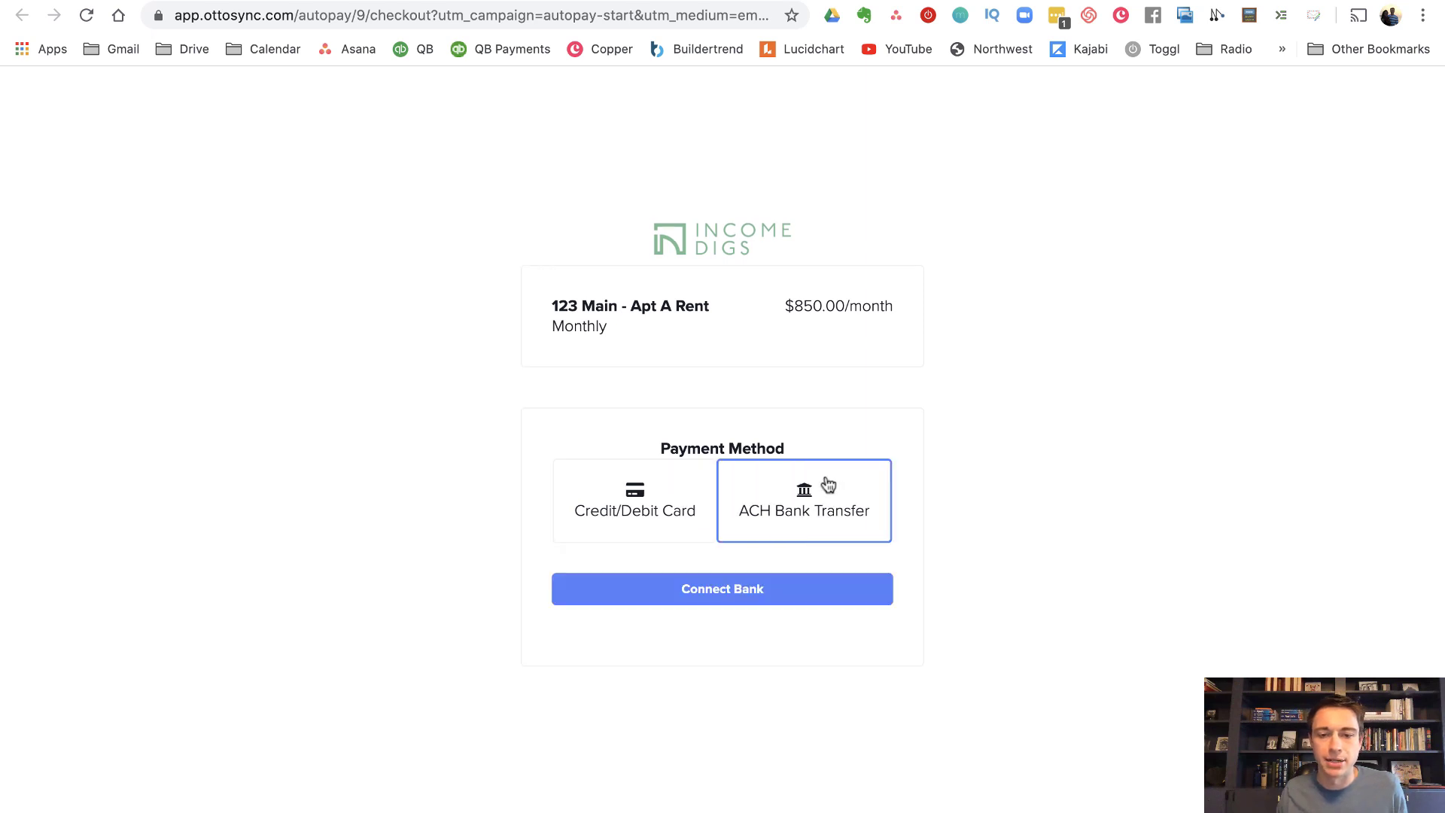
- Start bank linking in Plaid, search 'northwest' and select Northwest Bank - Business
click(719, 596)
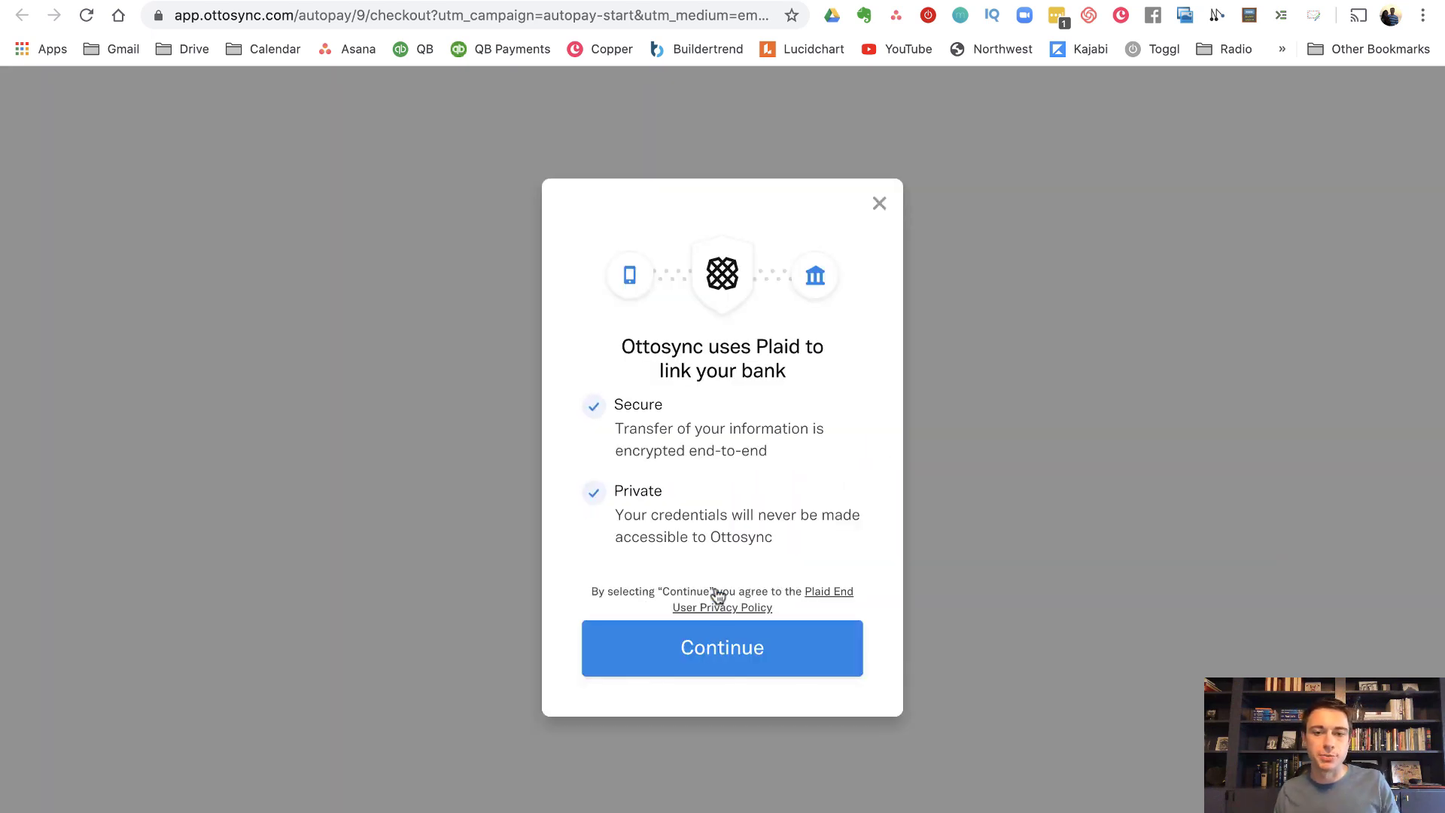
click(727, 647)
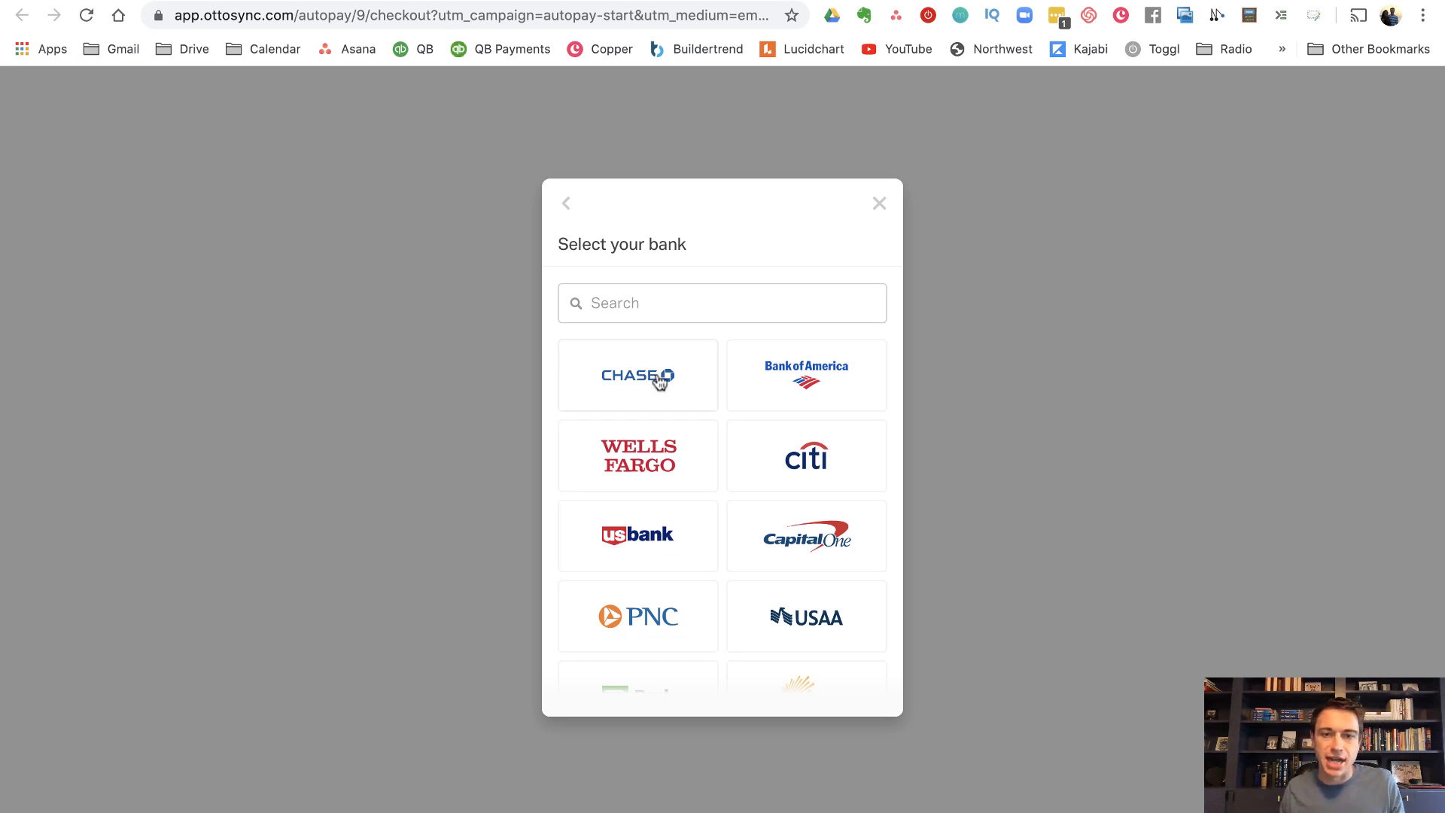
click(670, 303)
text(northwest)
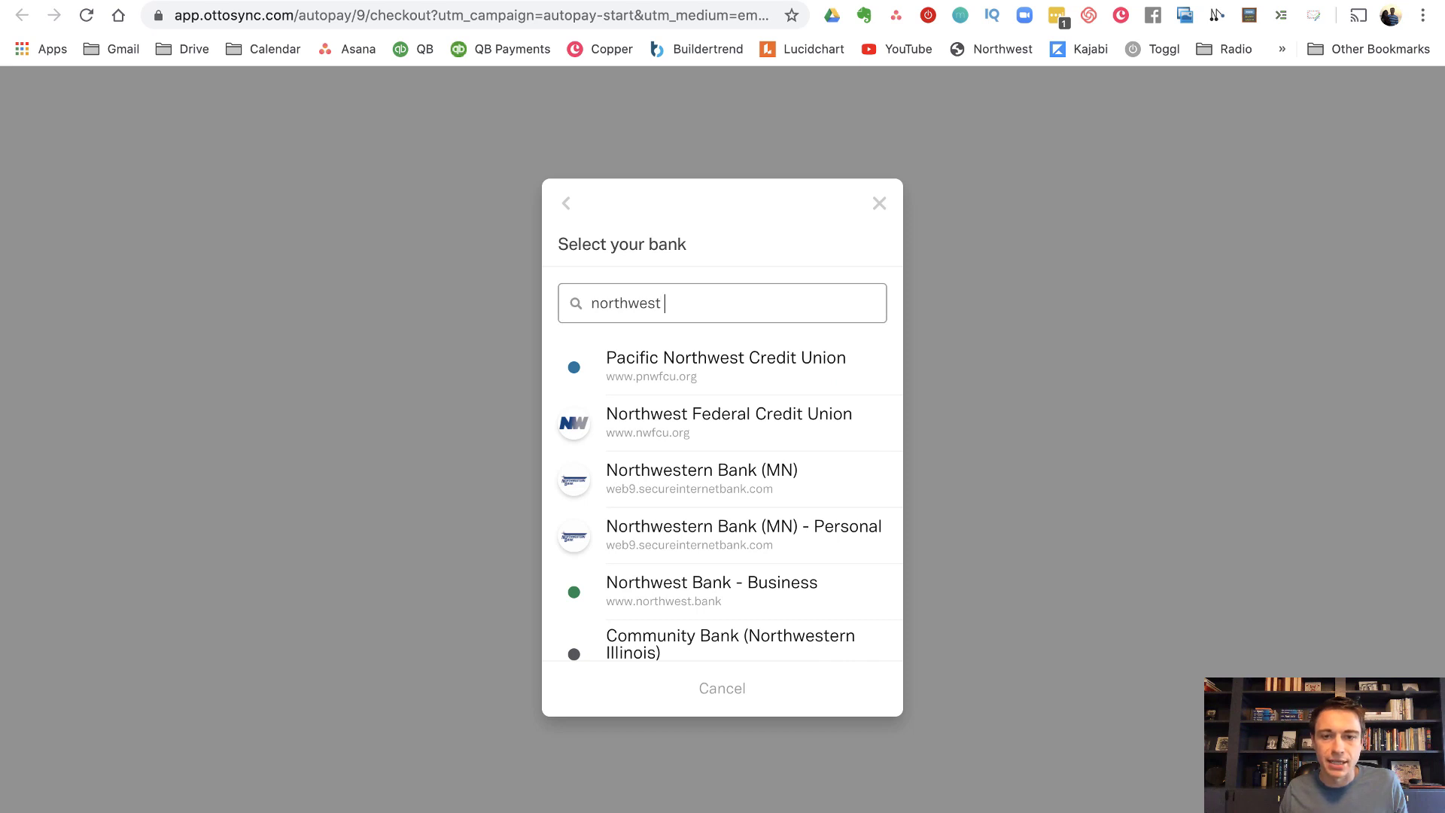
click(745, 595)
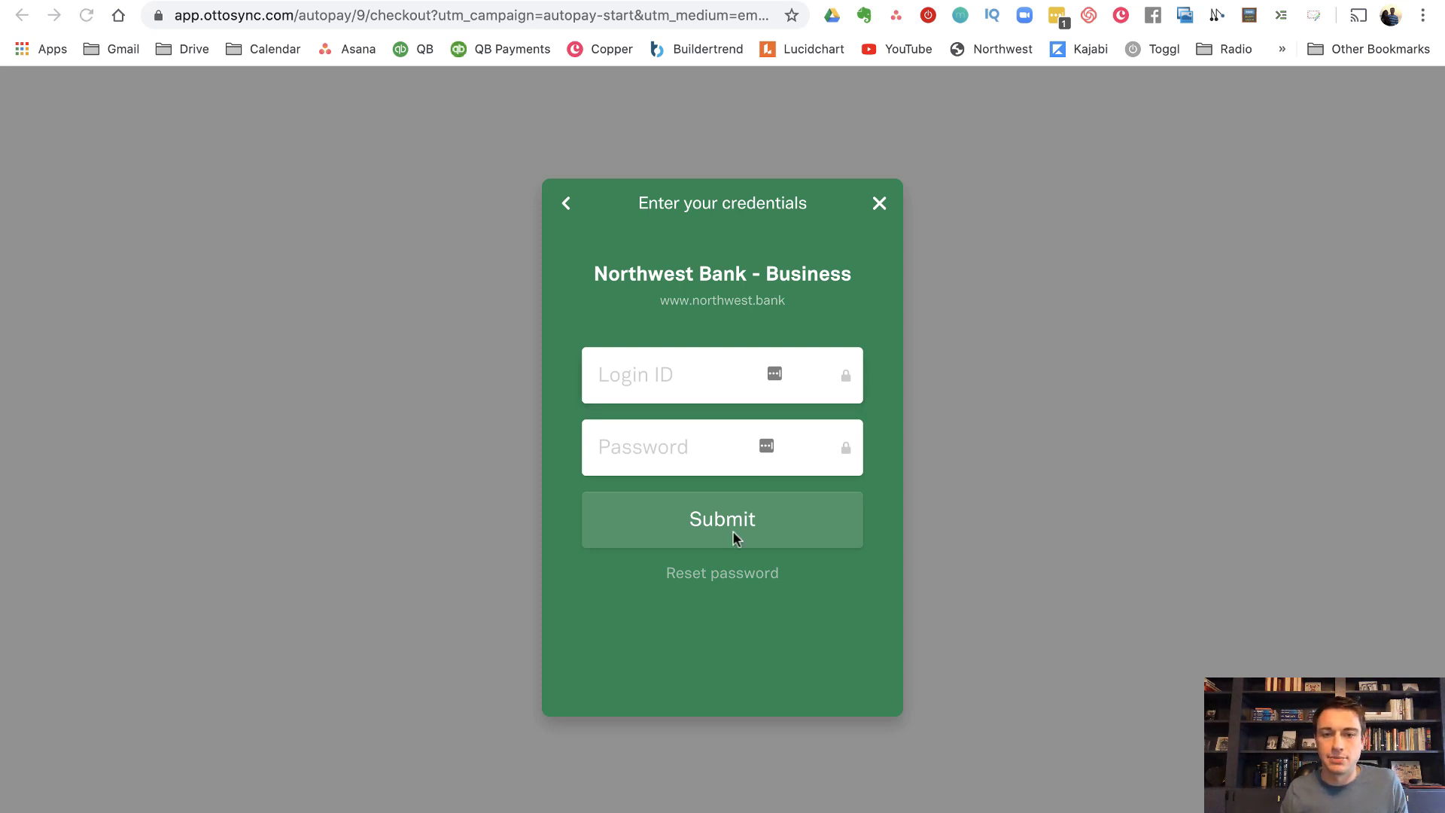
- Enter the bank's login ID and password and submit them
key(super+v)
key(Tab)
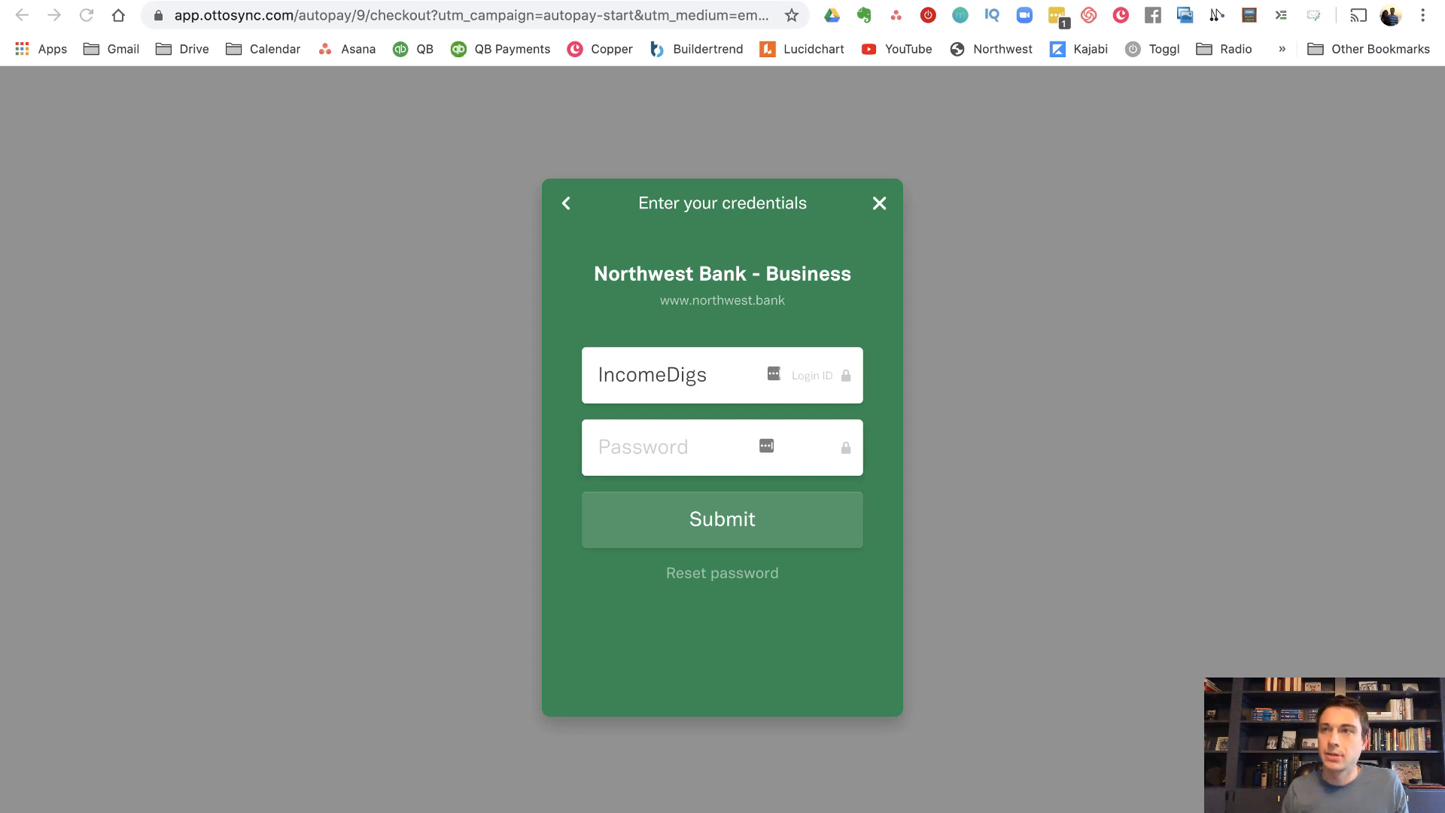
click(564, 459)
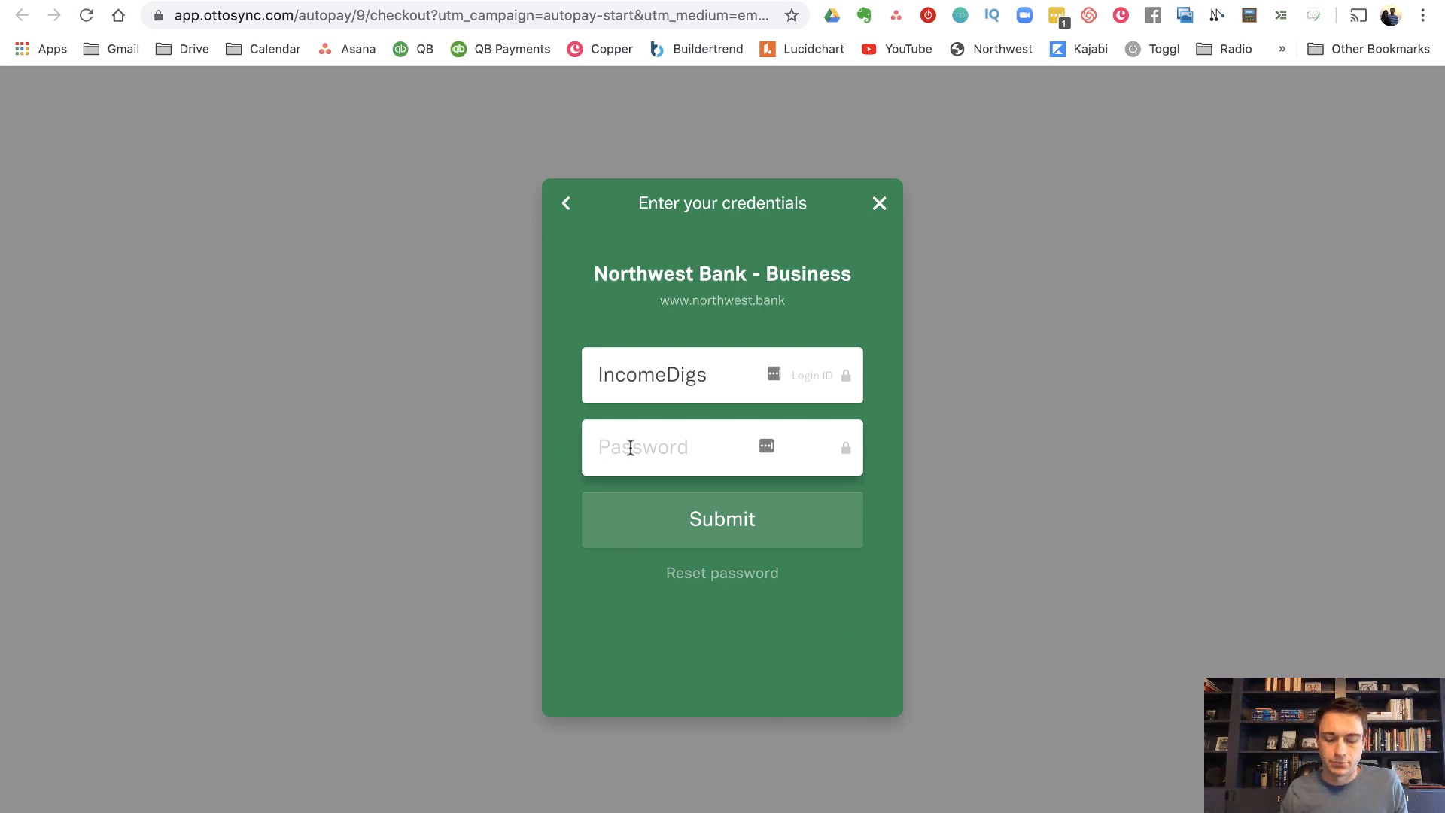
key(super+v)
click(662, 509)
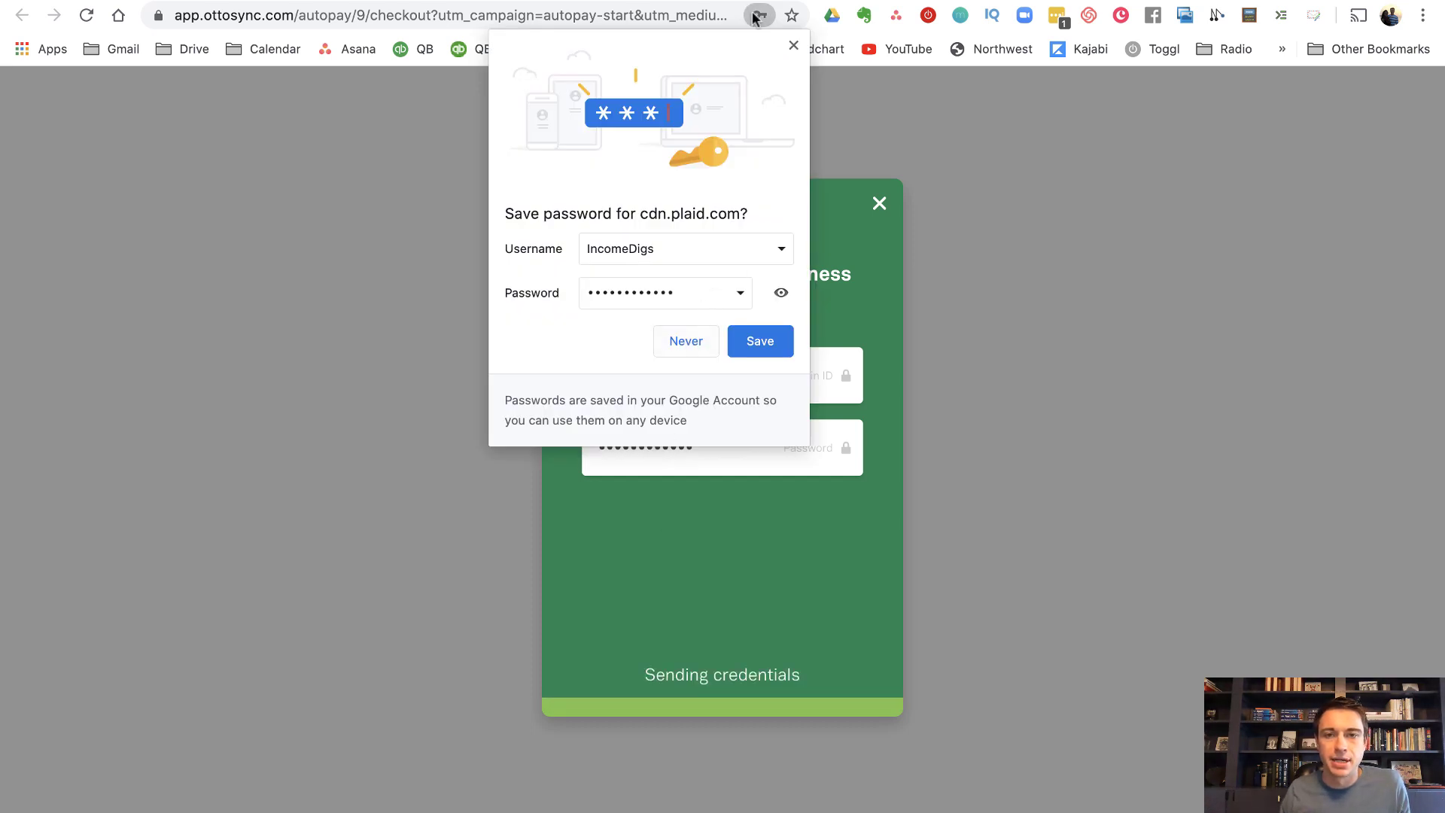
- Have a security code sent by text, then enter and submit the received code
click(793, 46)
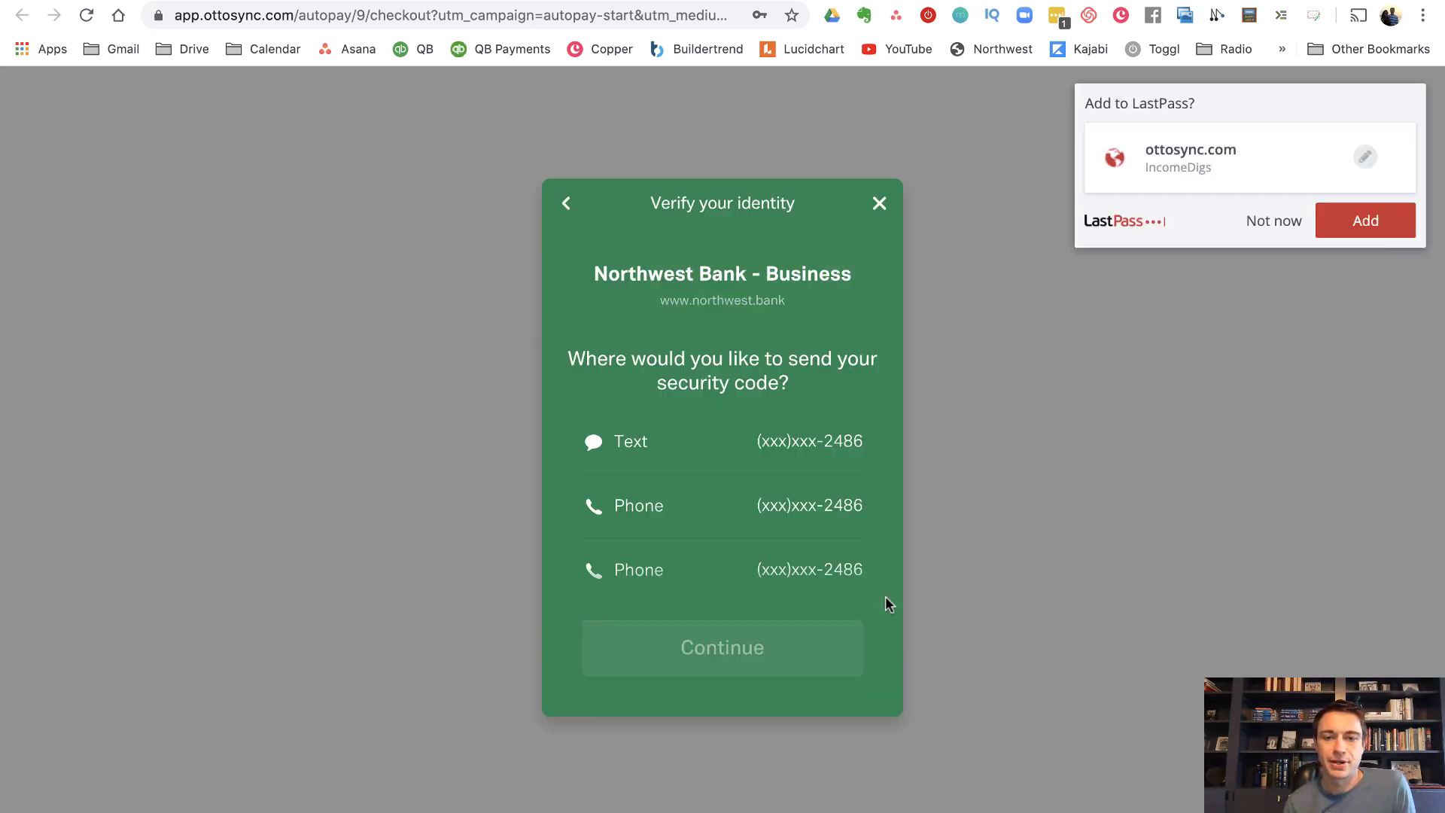
click(759, 446)
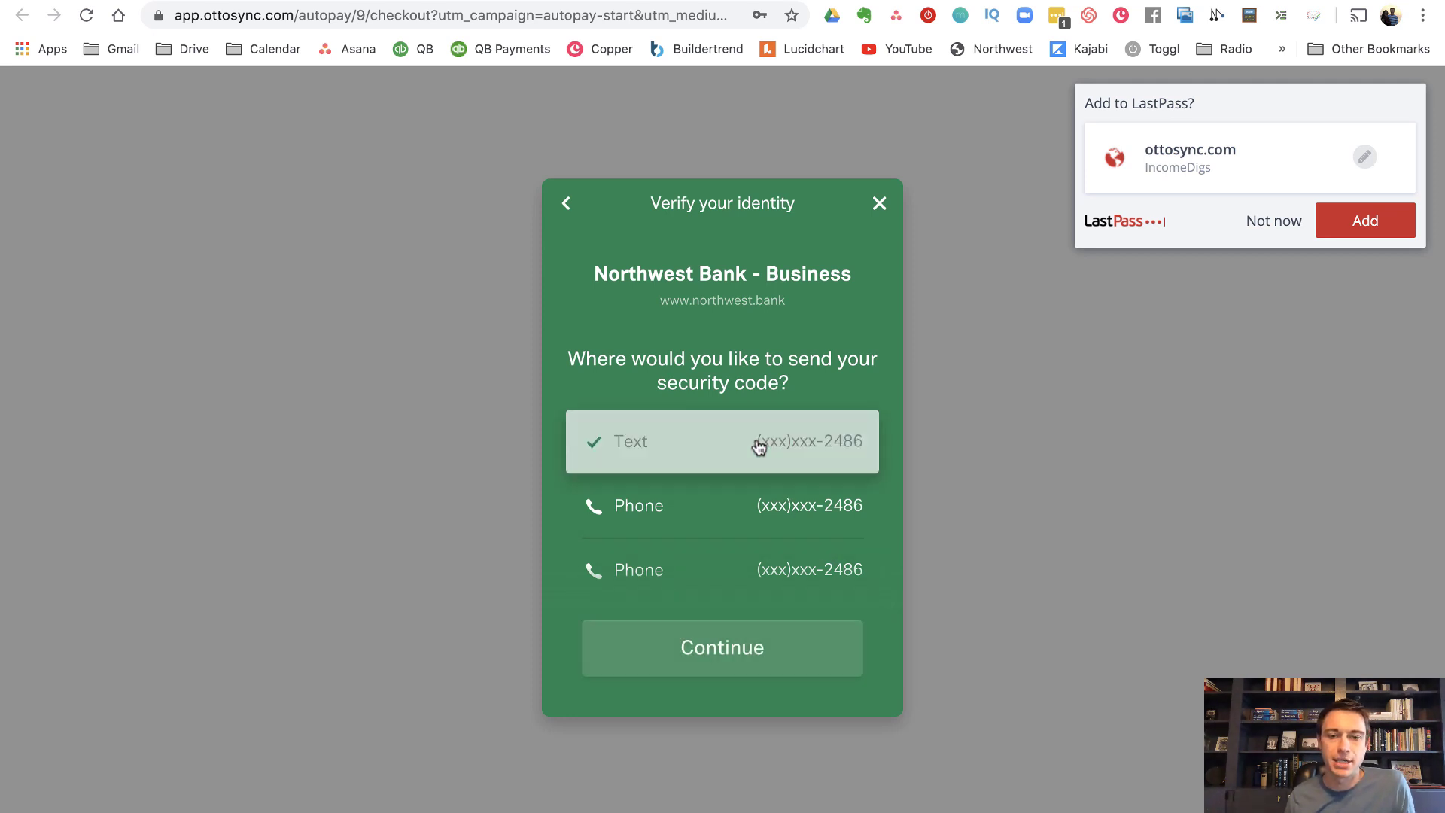
click(771, 670)
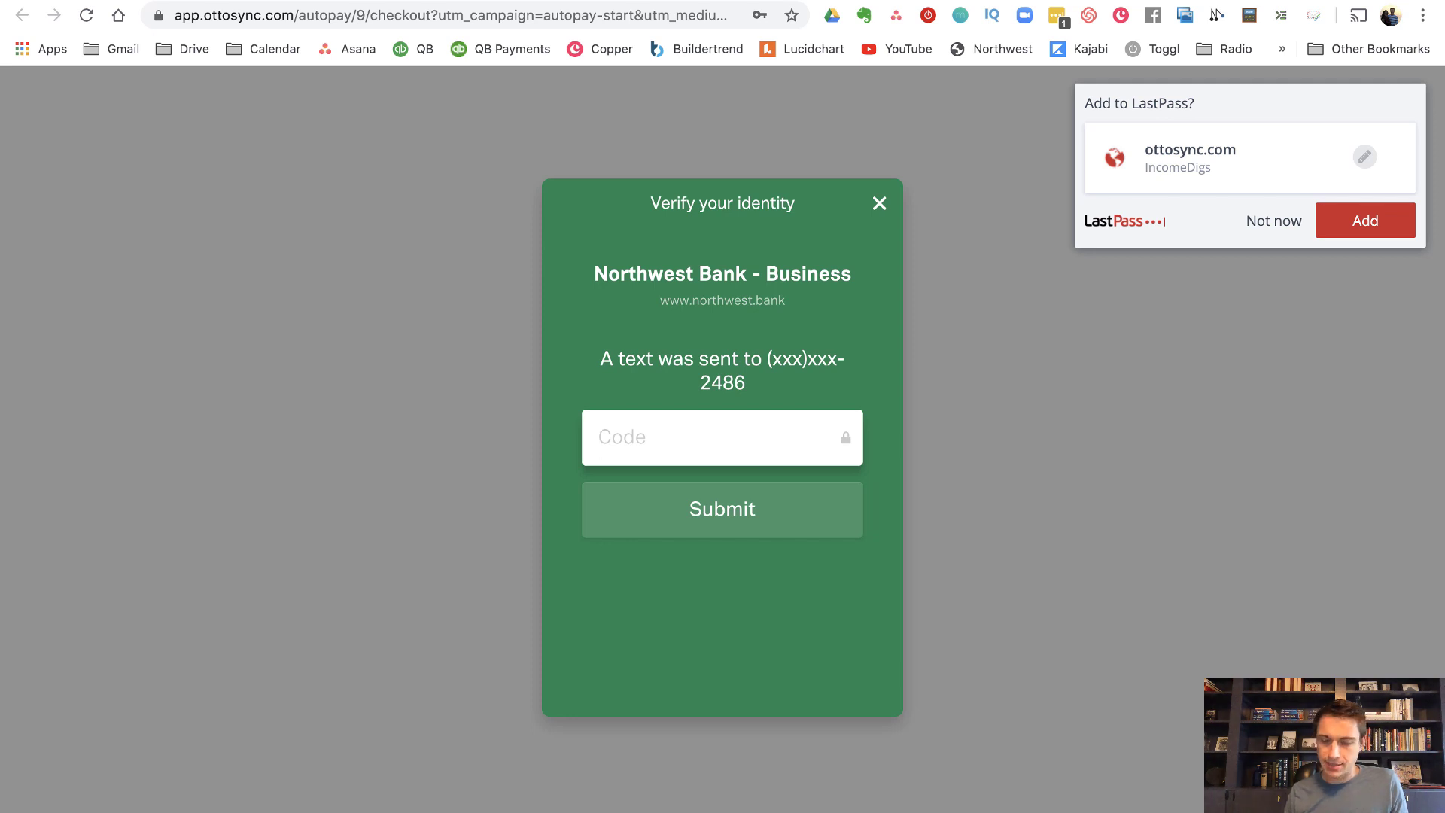
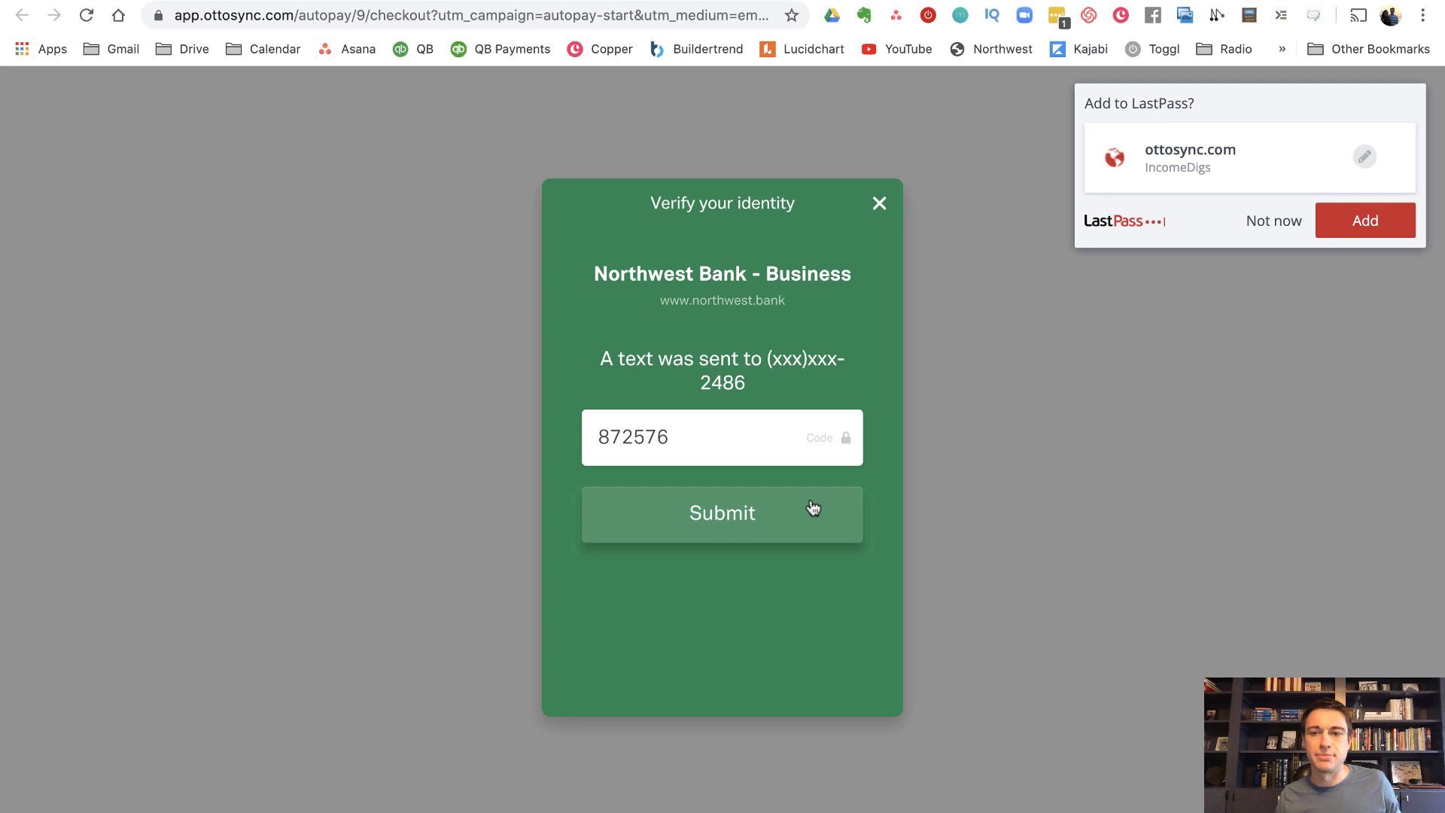
click(813, 508)
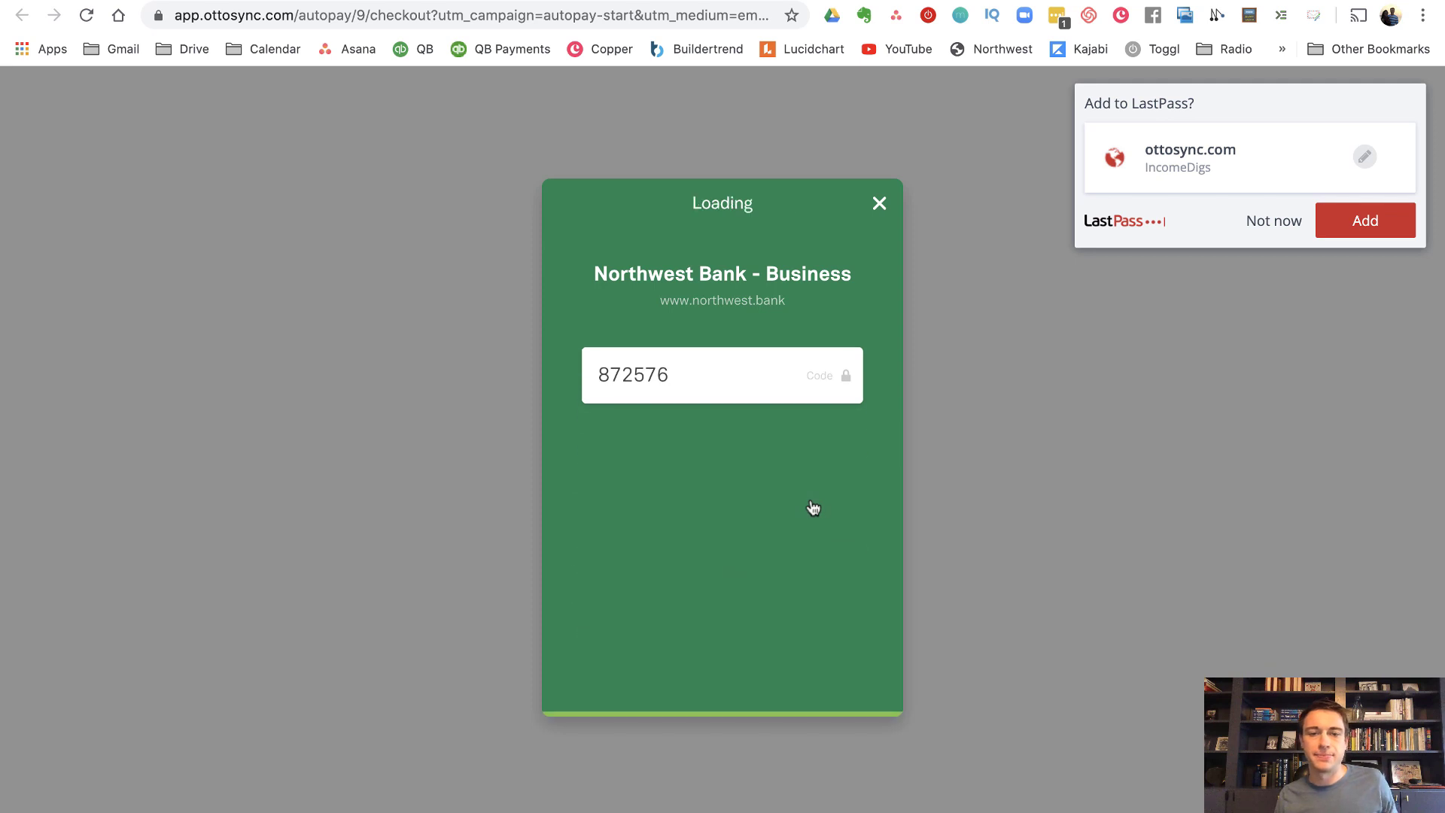
- Select the Business Checking Plus account and confirm it to return to checkout
click(1279, 237)
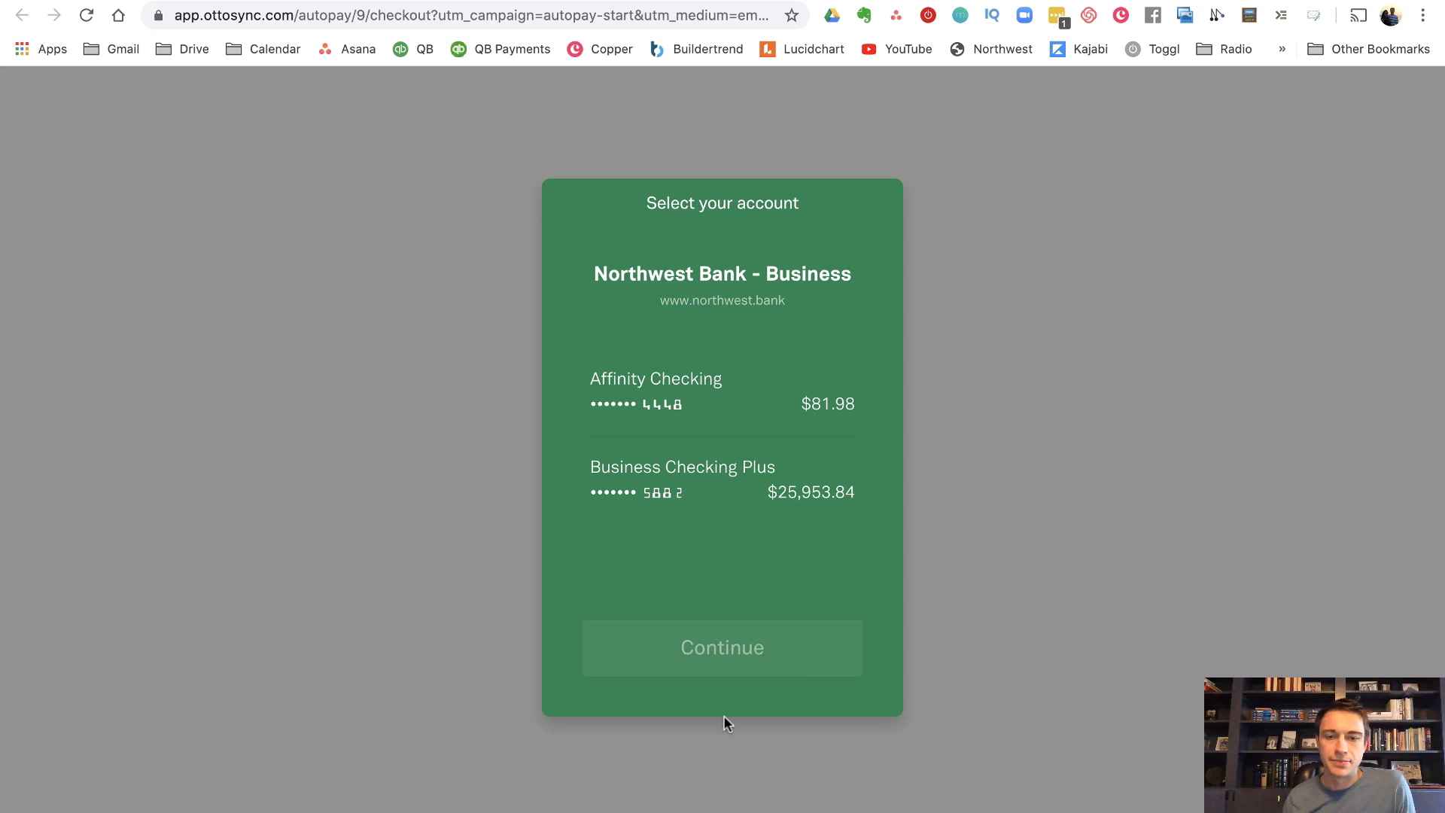
click(679, 498)
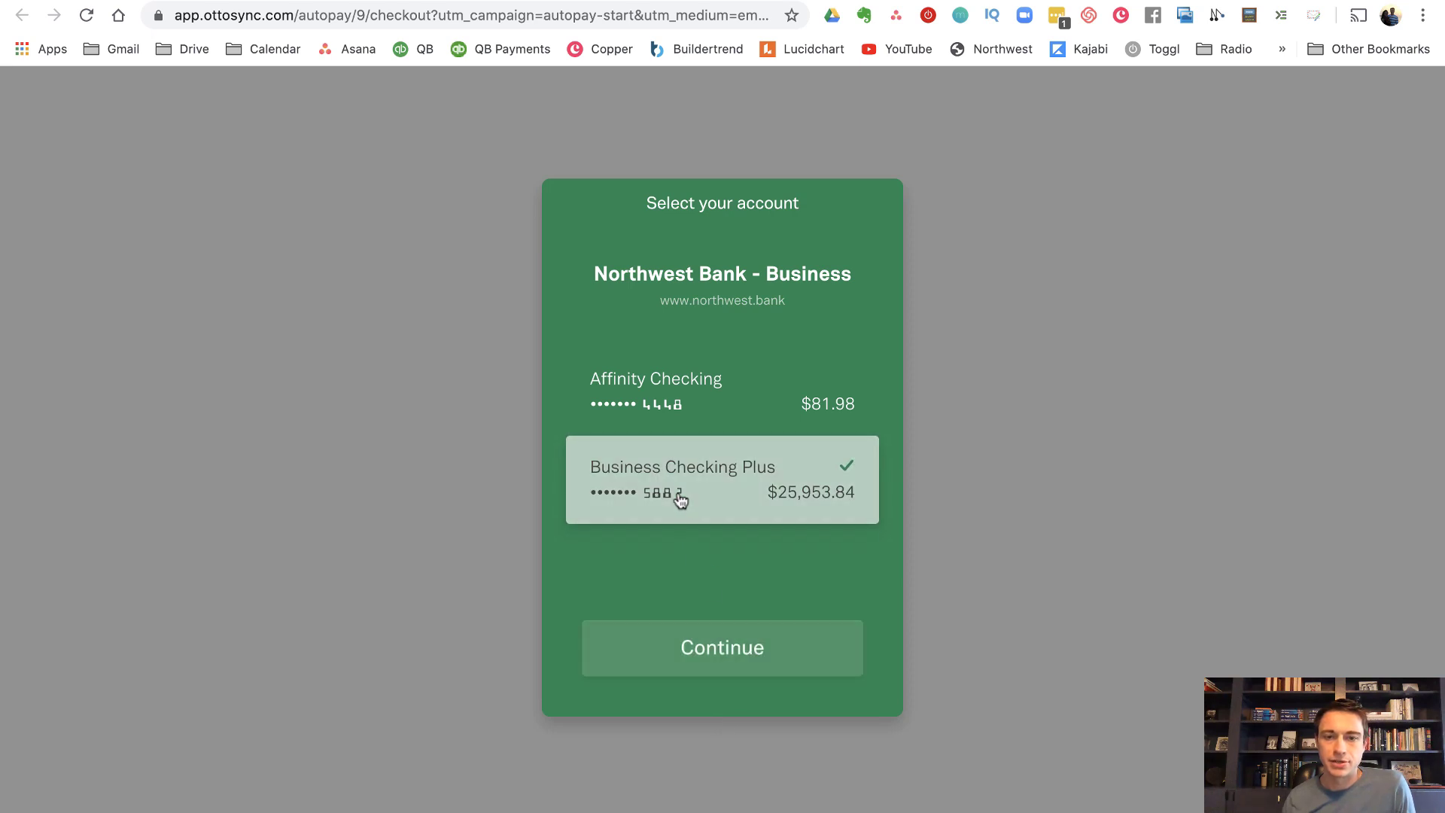
click(743, 661)
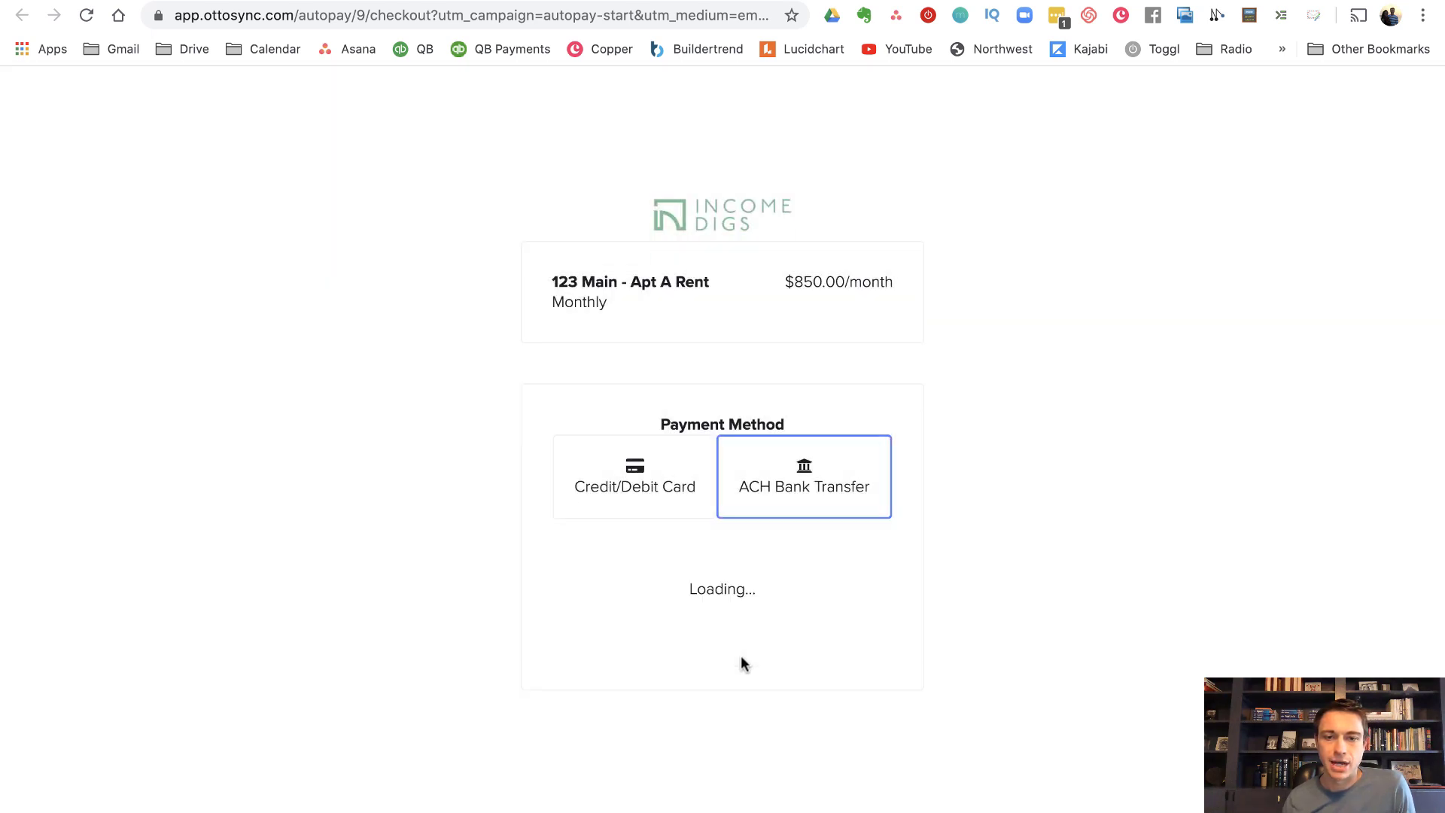
- Submit the $850 ACH payment, producing paid Sales Receipt 1083 in QuickBooks
click(719, 672)
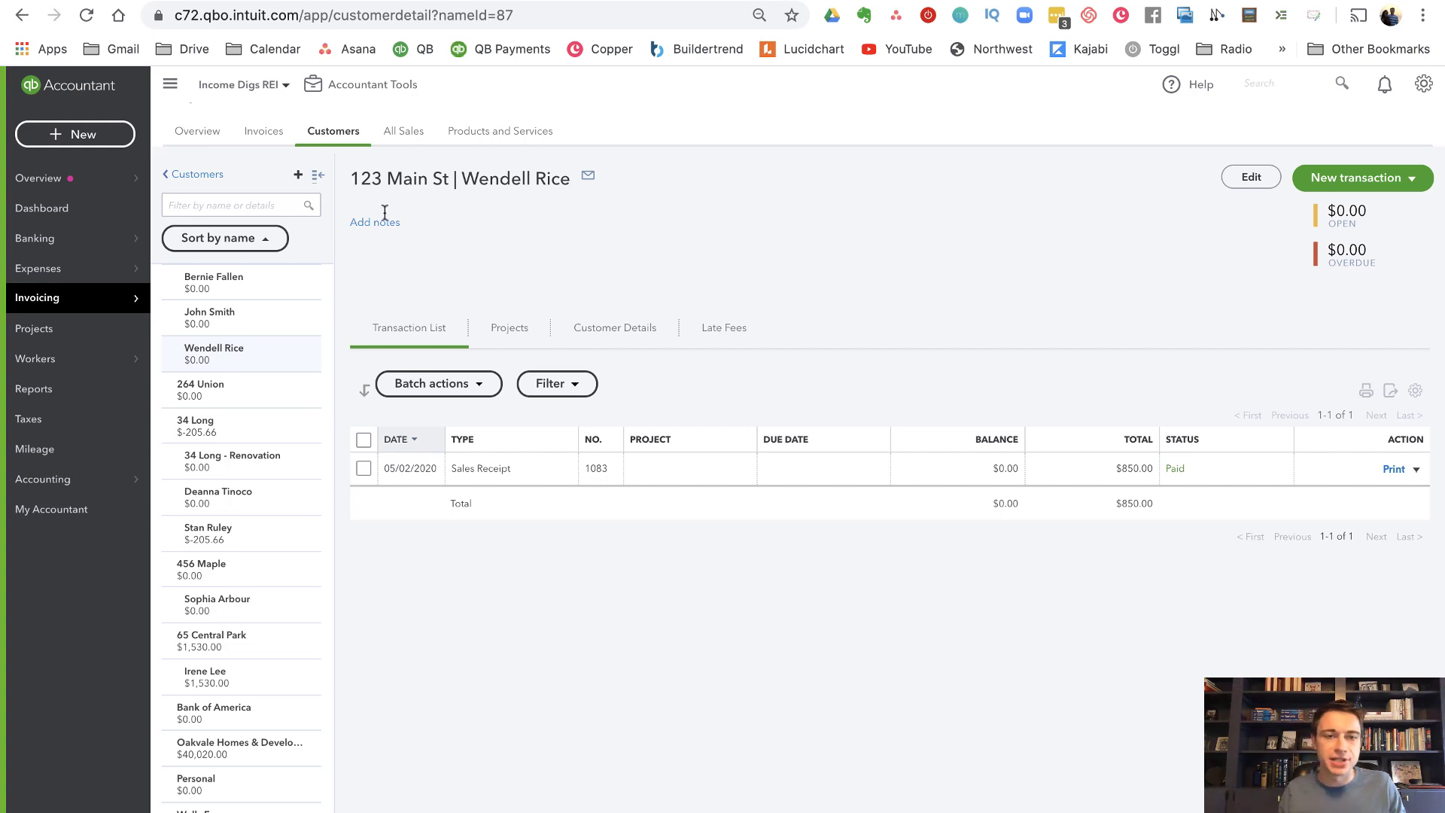
click(1130, 480)
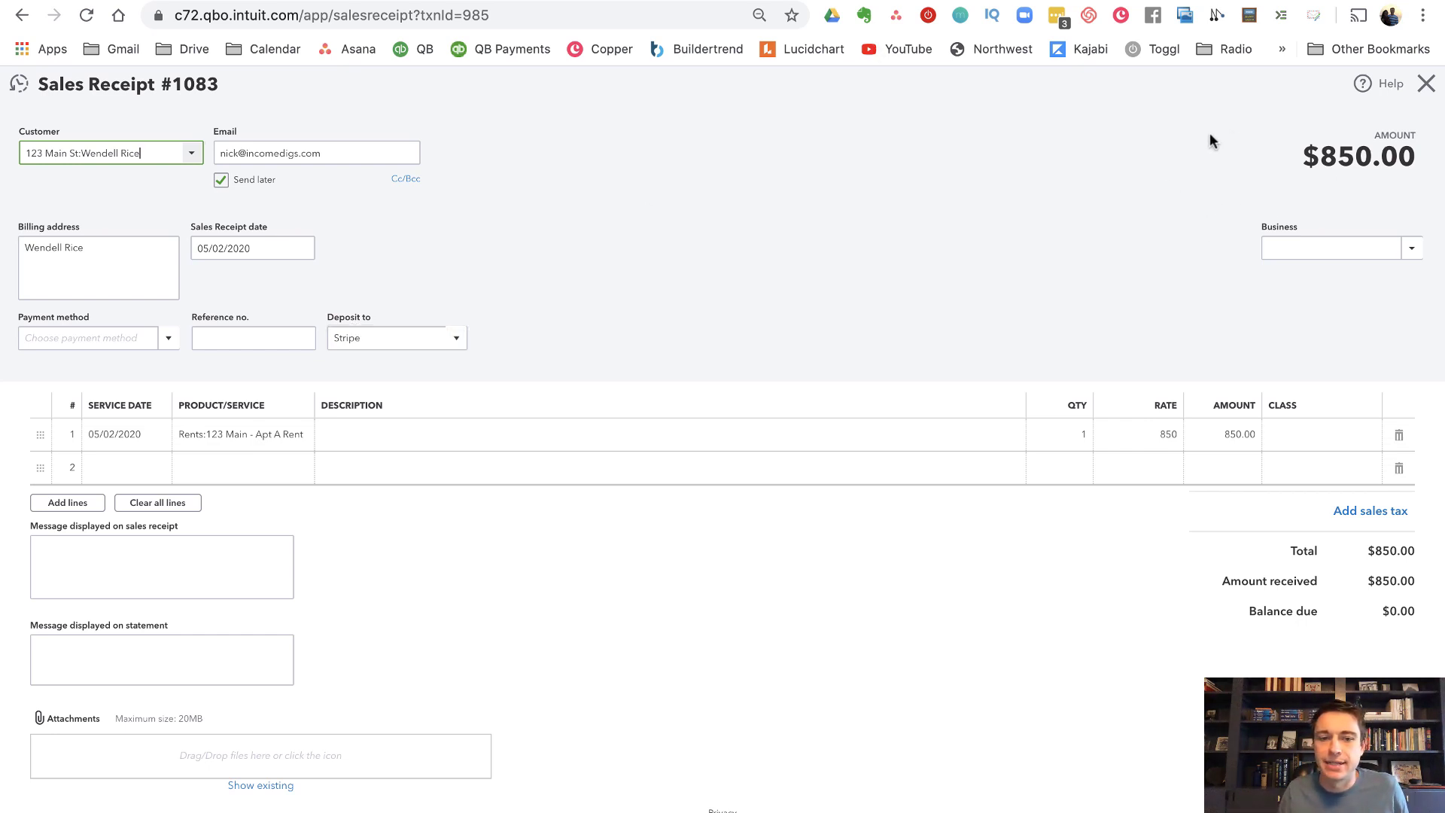
click(1427, 84)
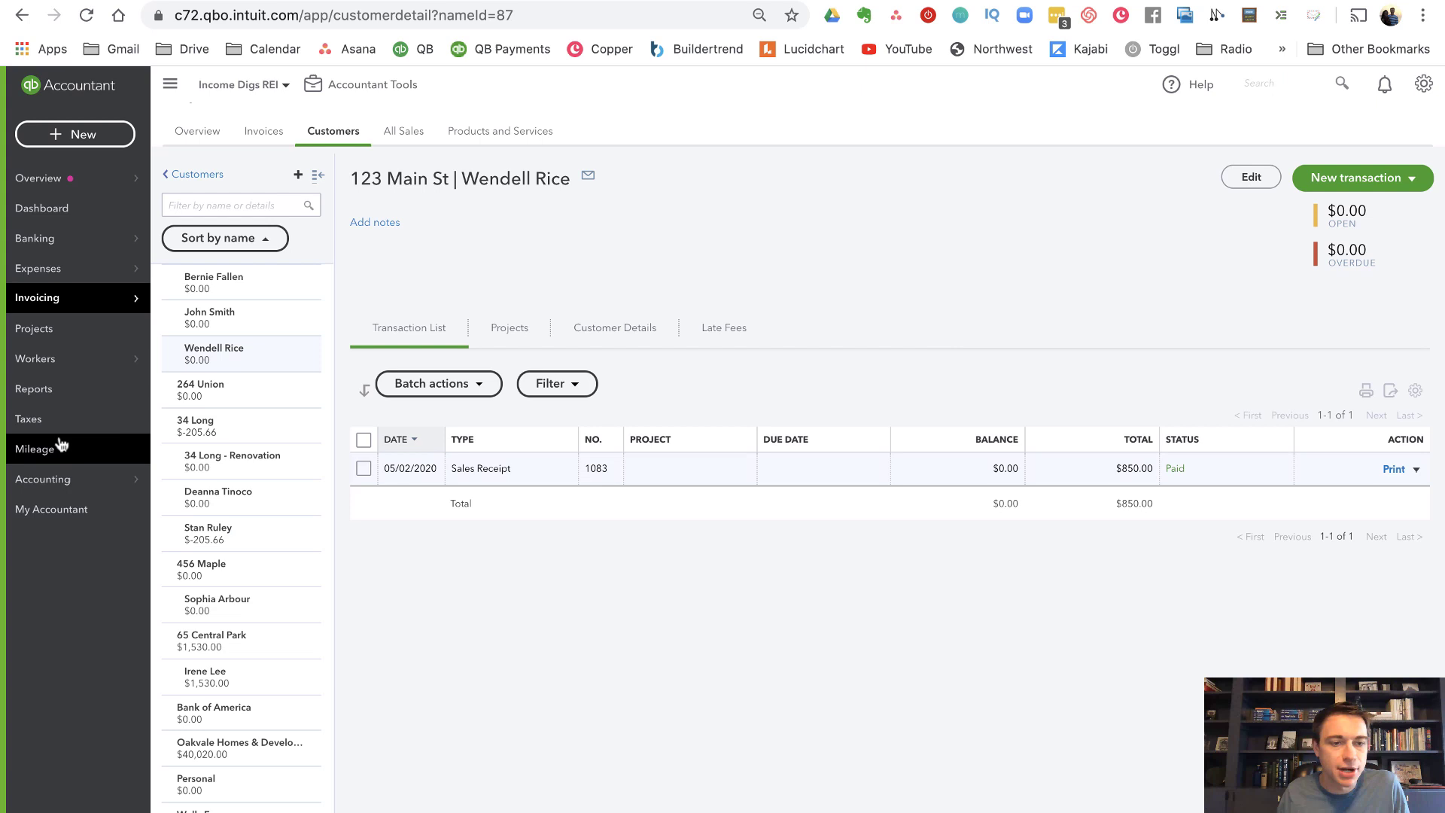
- Run a quick report on the Stripe account from the Chart of Accounts
mouse_move(61, 480)
click(218, 480)
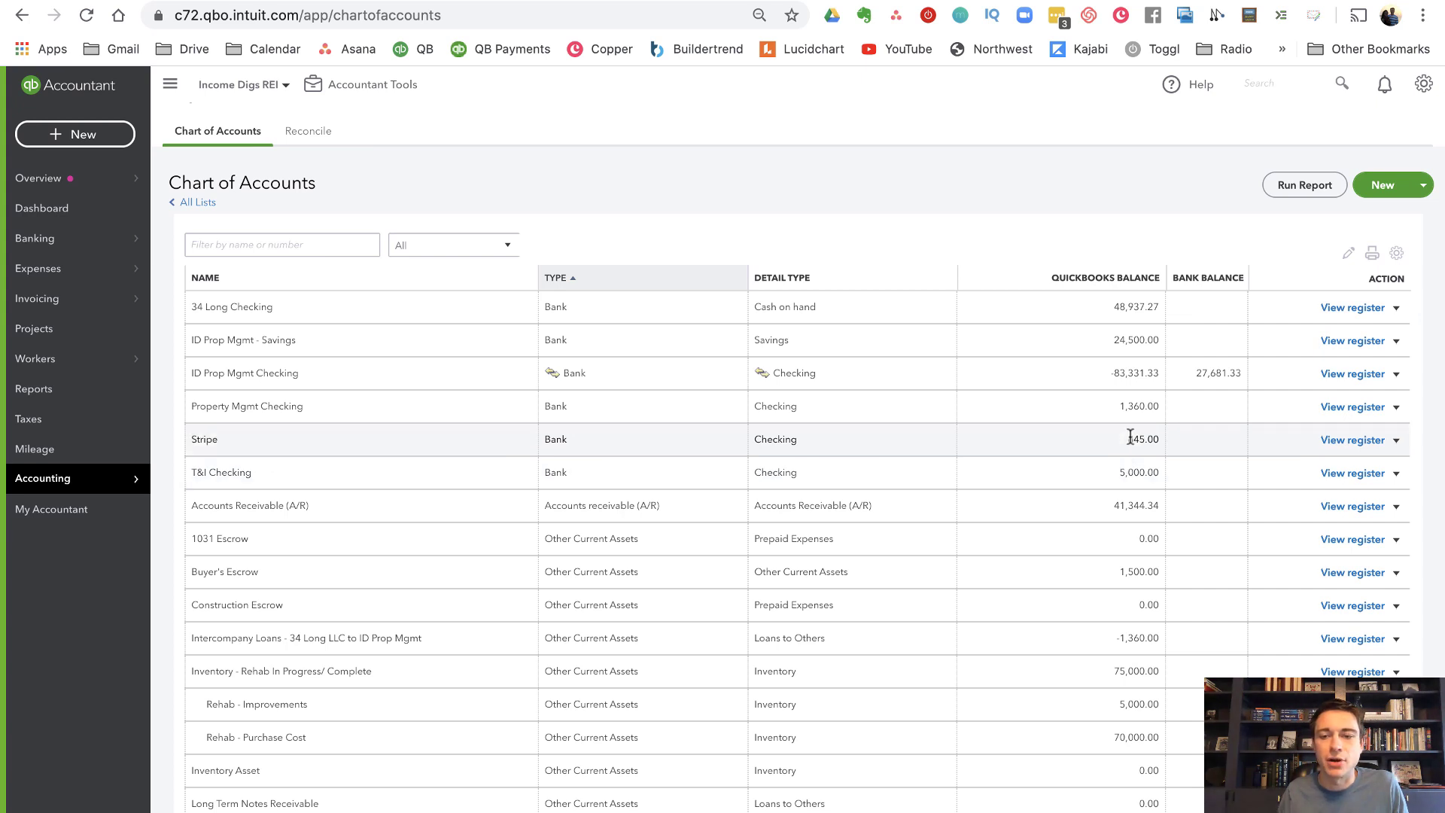
click(1399, 445)
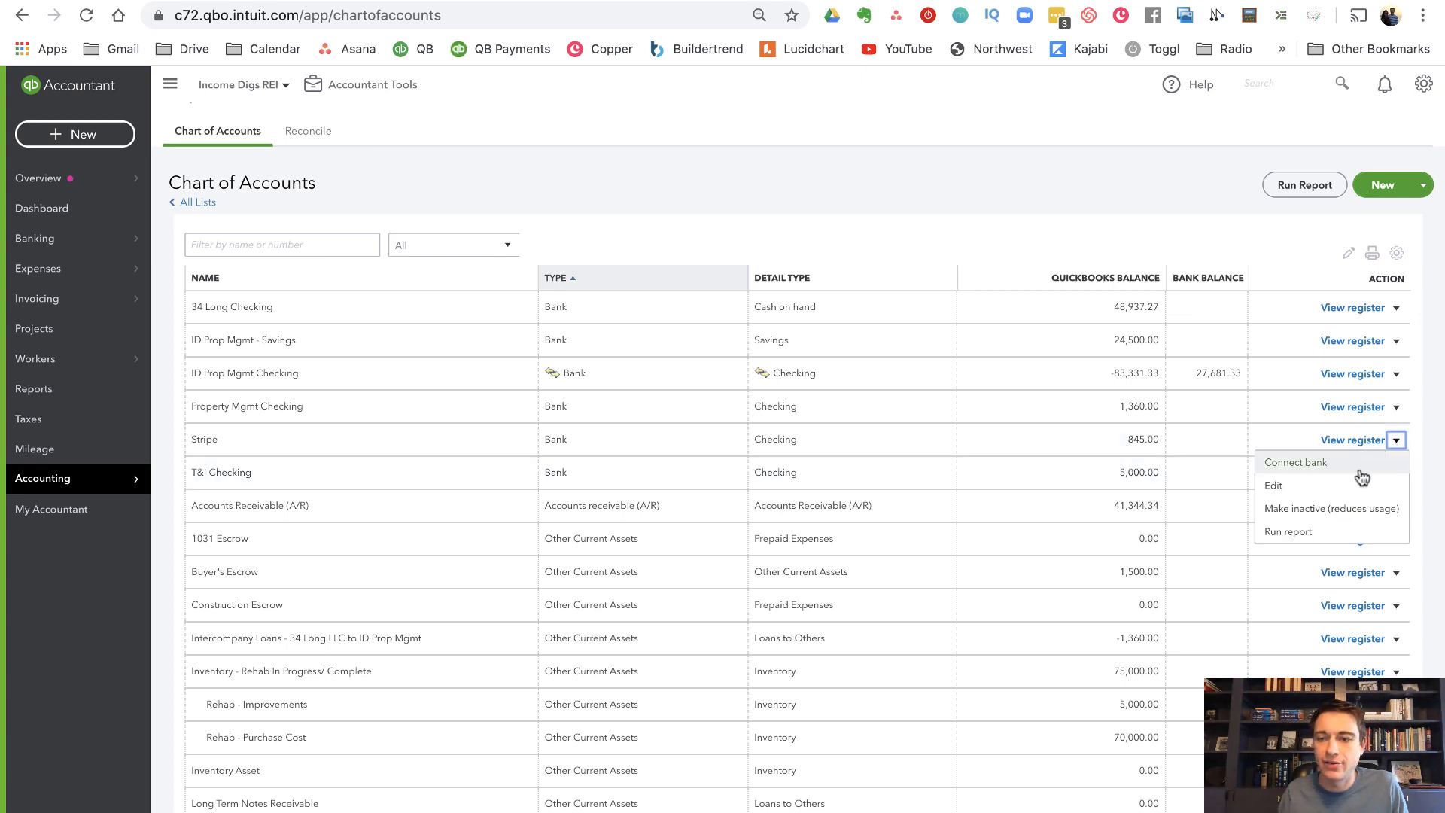
click(1313, 533)
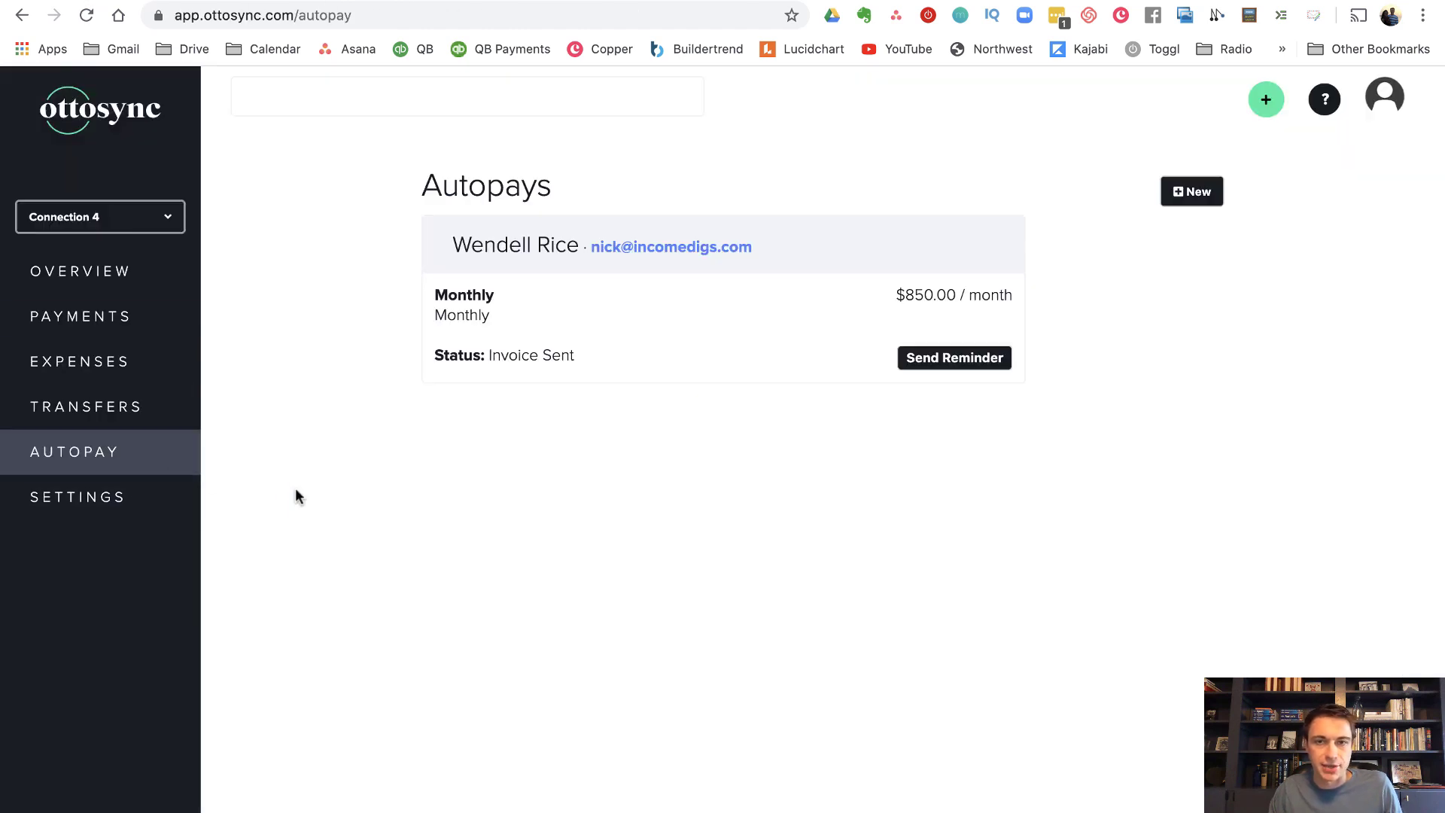
- Return to Ottosync's OVERVIEW dashboard showing 0 of 100 syncs and 0 of 10 autopays
click(85, 288)
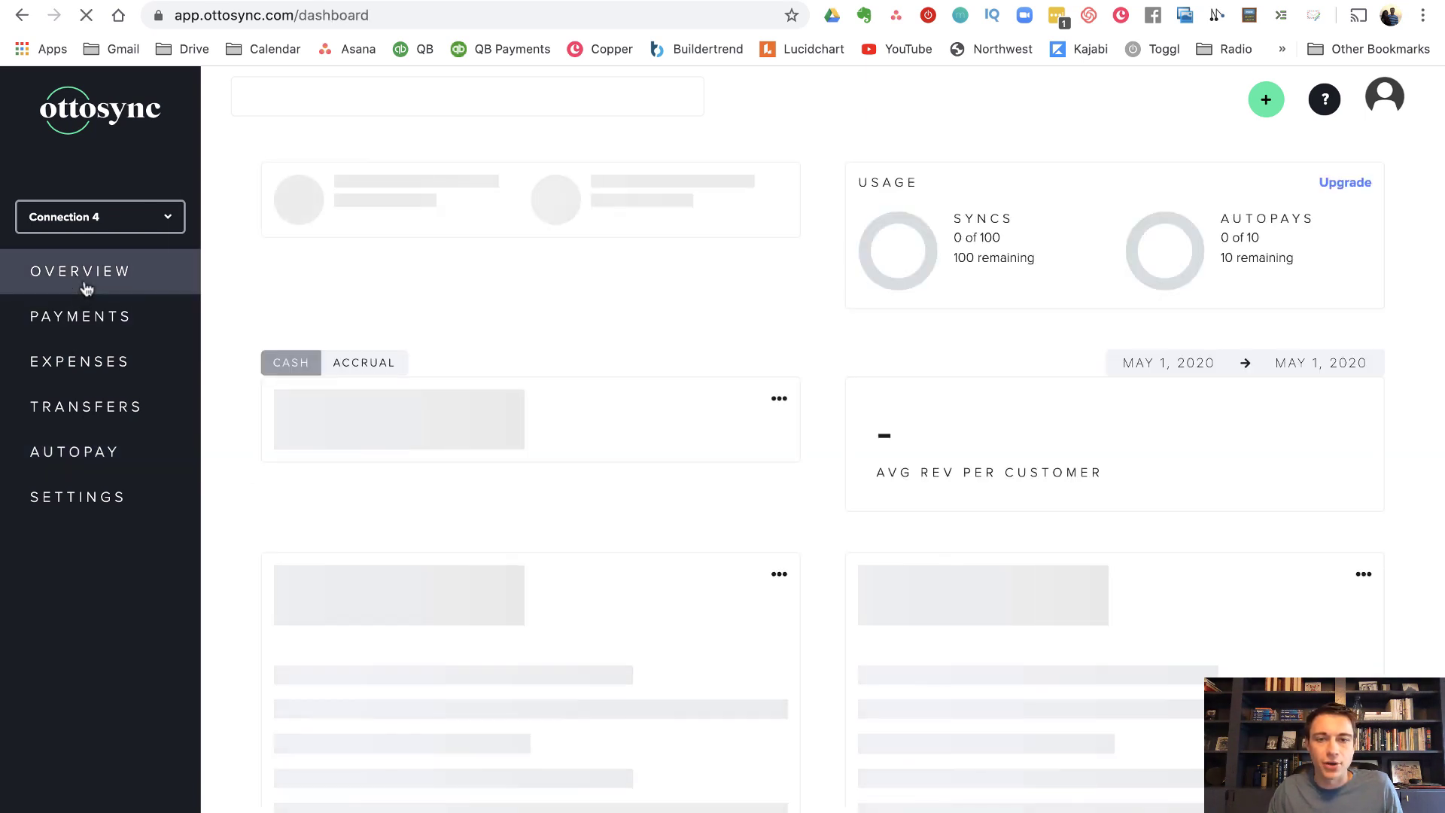